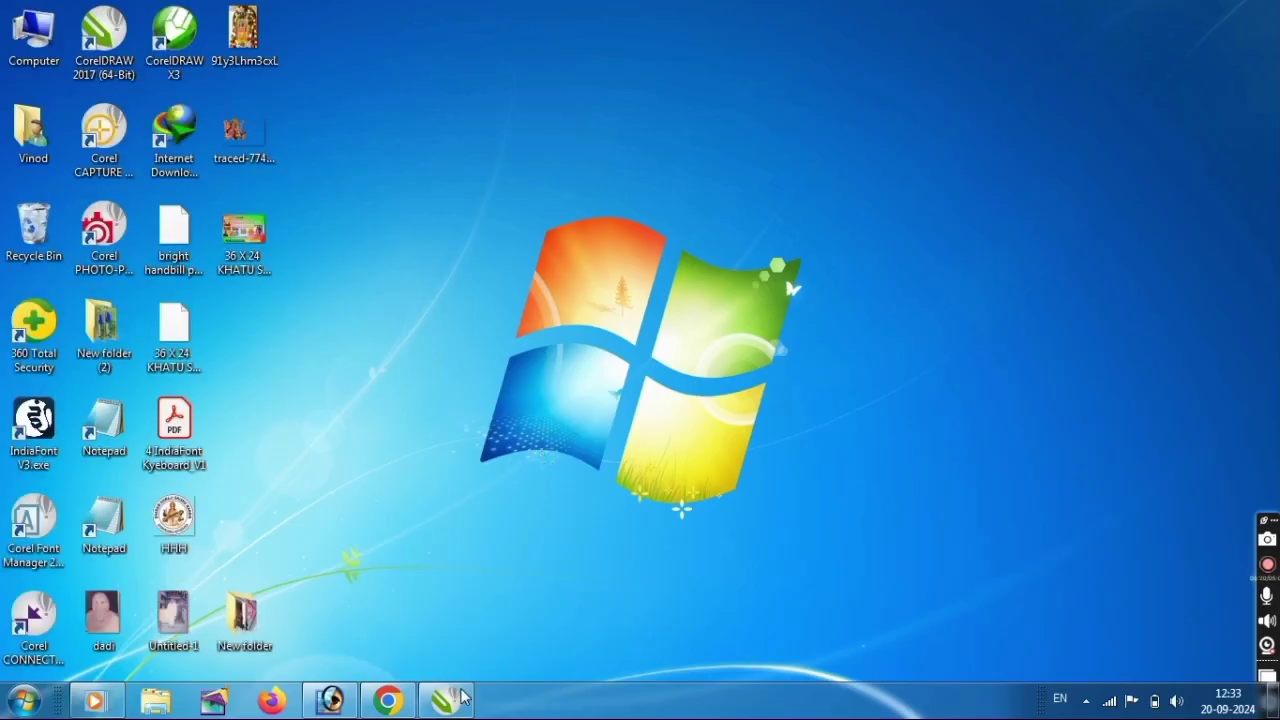
- Bring the CorelDRAW 2017 window forward from the taskbar
{"action": "left_click", "coordinate": [446, 700]}
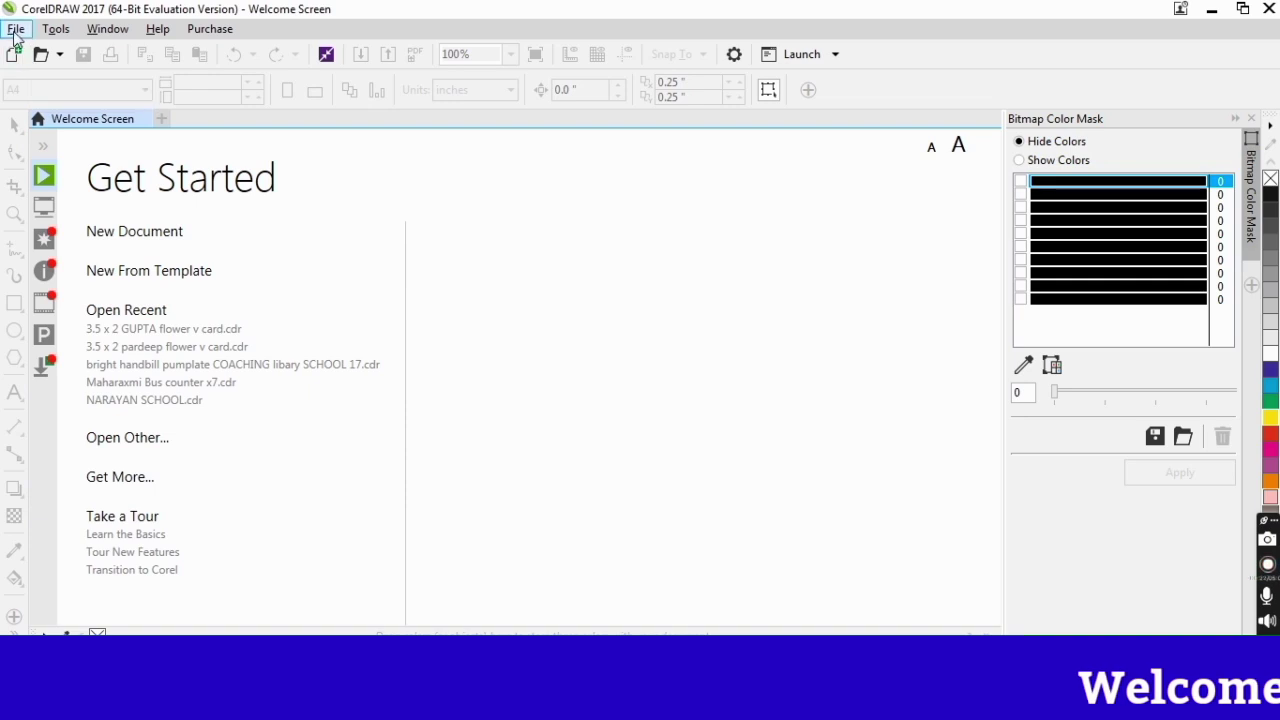
- Create a new blank document with landscape page orientation
{"action": "left_click", "coordinate": [16, 29]}
{"action": "left_click", "coordinate": [46, 55]}
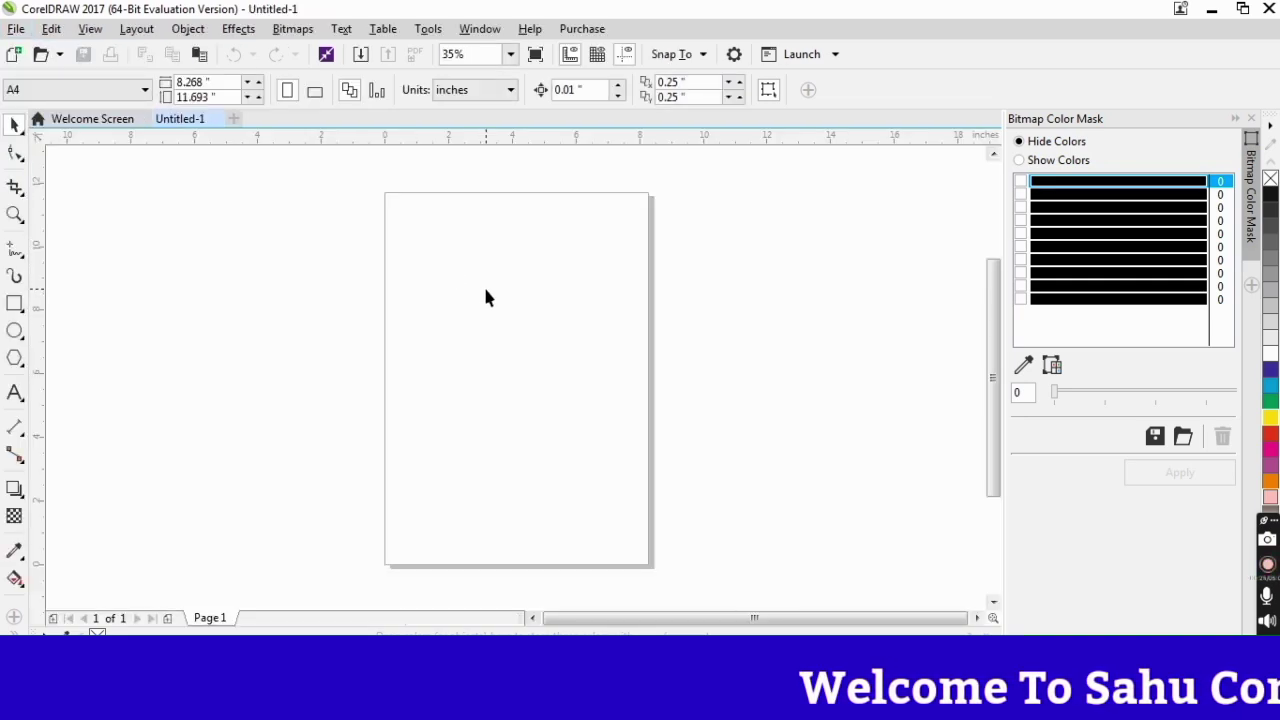
{"action": "left_click", "coordinate": [314, 91]}
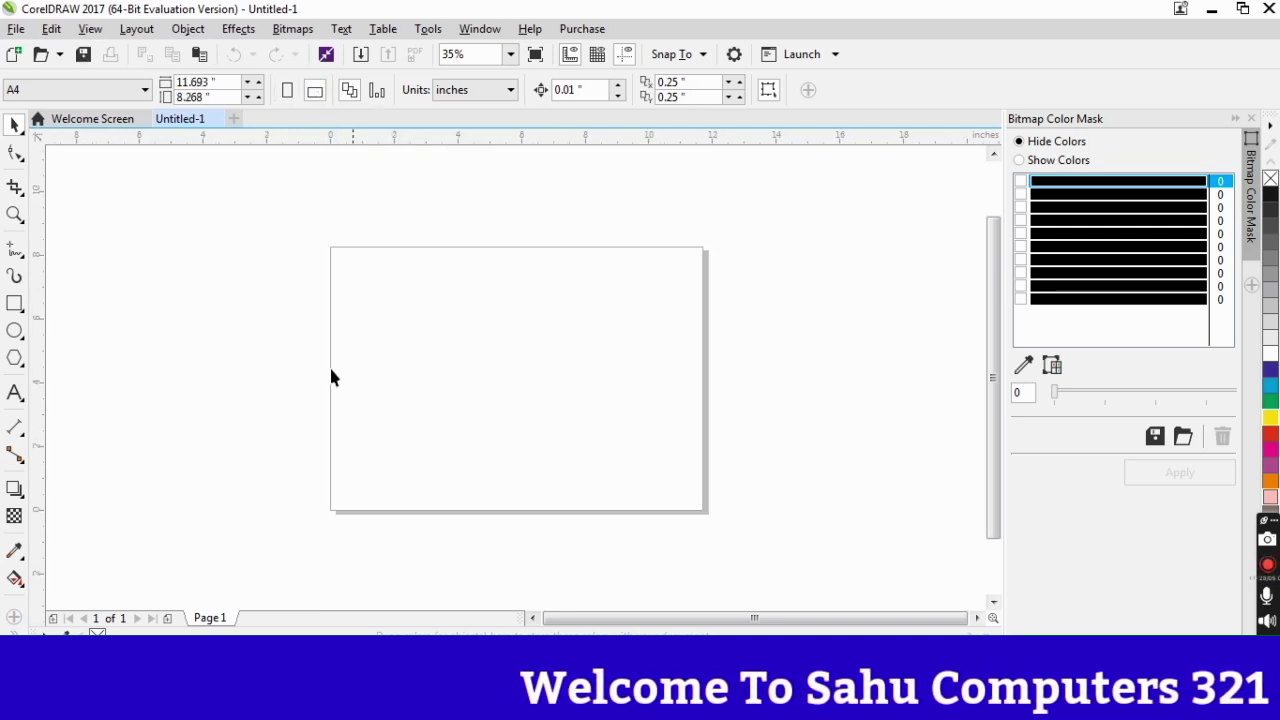
- Add placeholder text 'hhhhhfd', enlarge it to about 150 pt, and set it in Arial Black
{"action": "left_click", "coordinate": [13, 397]}
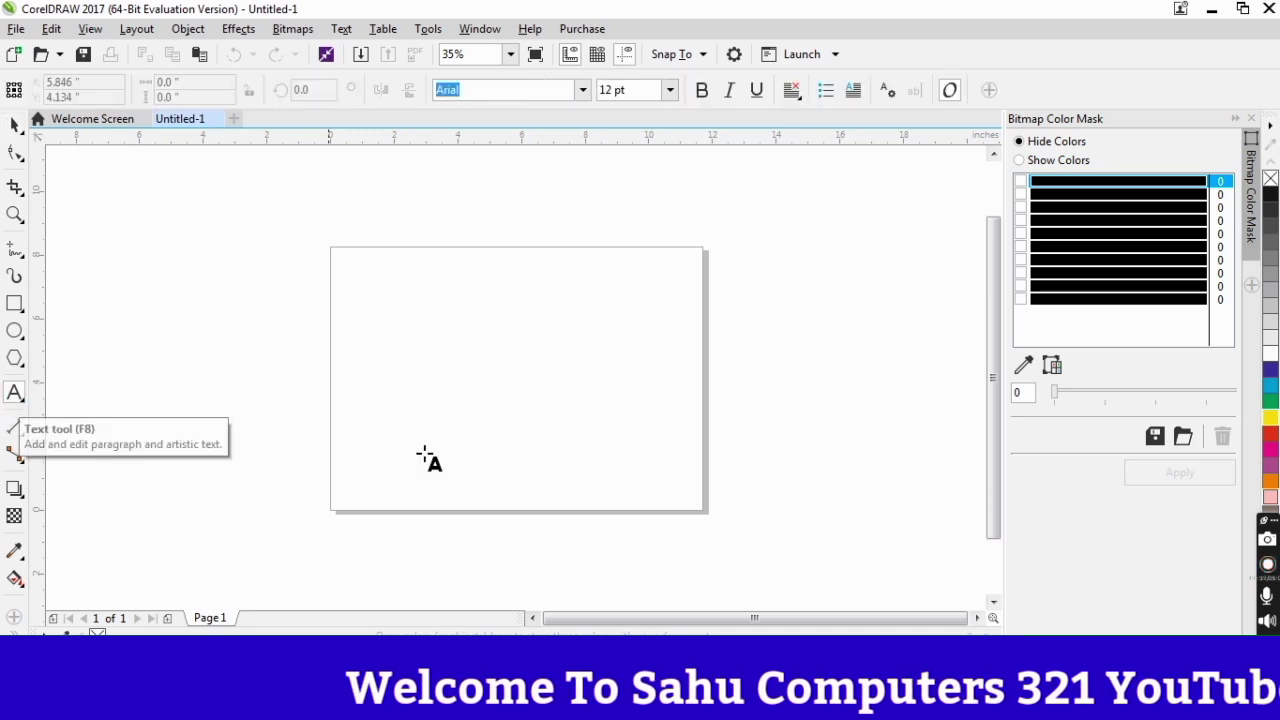
{"action": "left_click", "coordinate": [435, 350]}
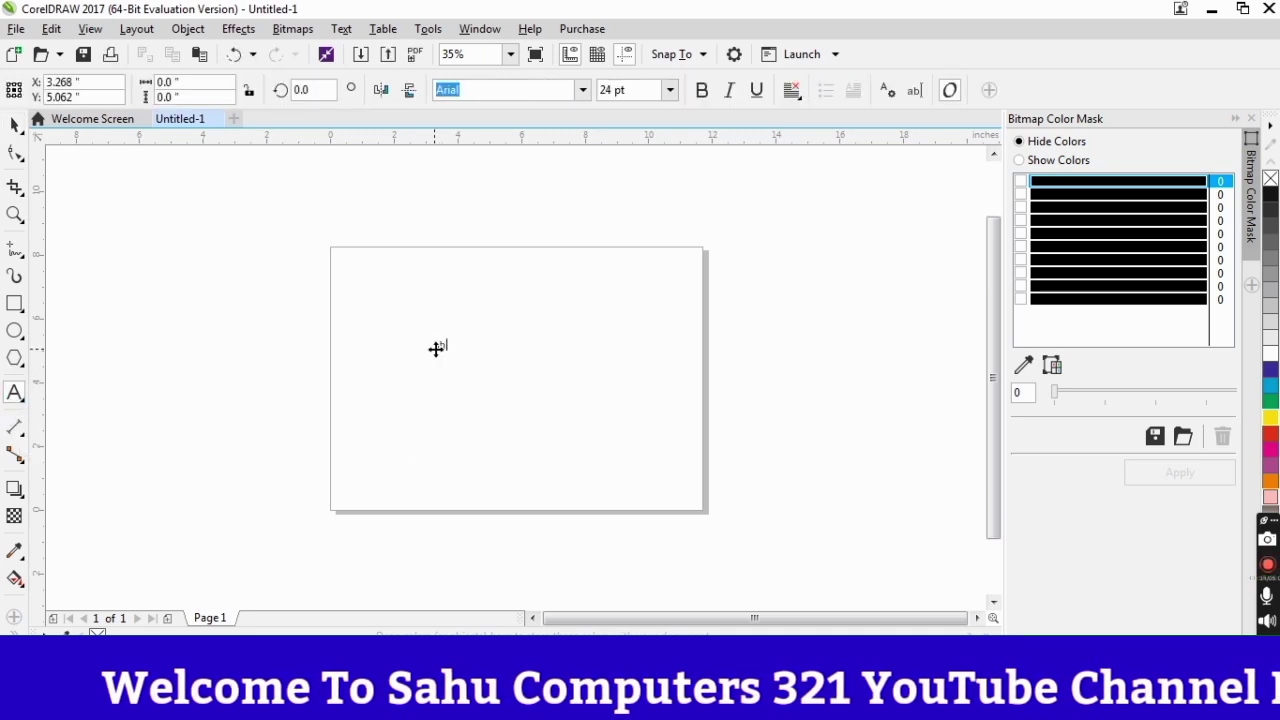
{"action": "left_click_drag", "start_coordinate": [478, 355], "coordinate": [543, 394]}
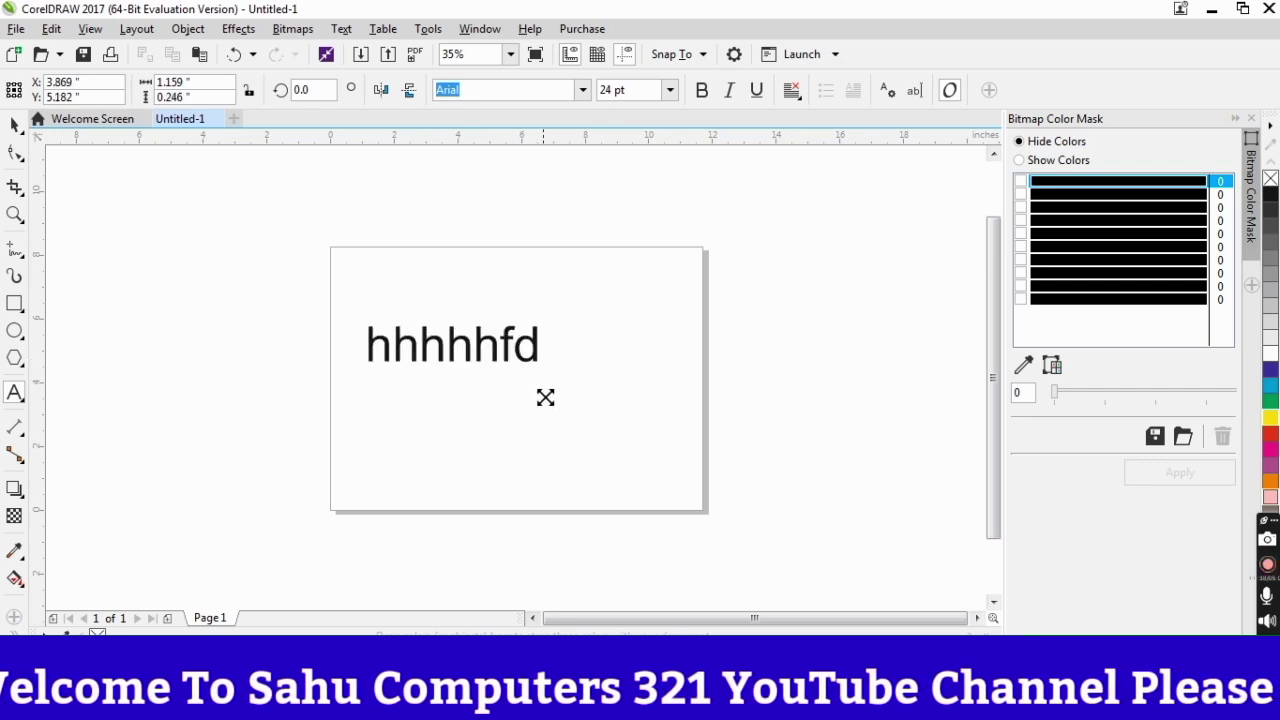
{"action": "double_click", "coordinate": [530, 362]}
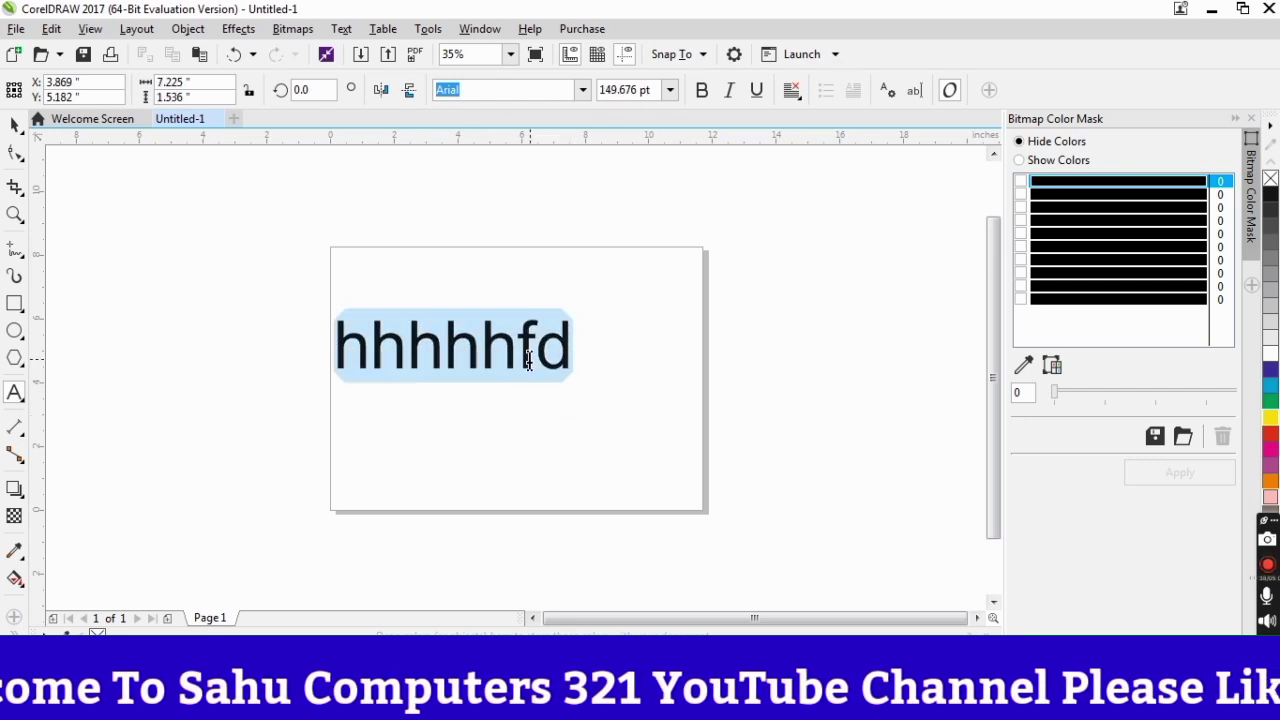
{"action": "left_click", "coordinate": [583, 90]}
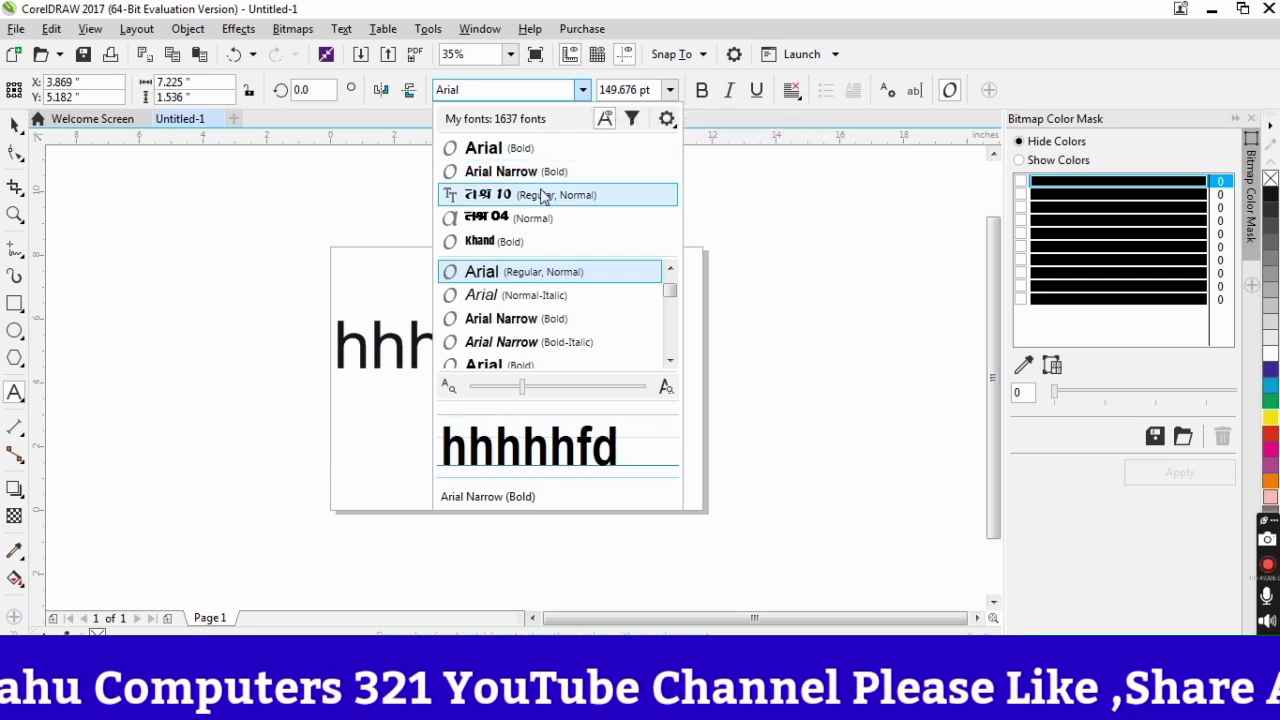
{"action": "left_click", "coordinate": [670, 361]}
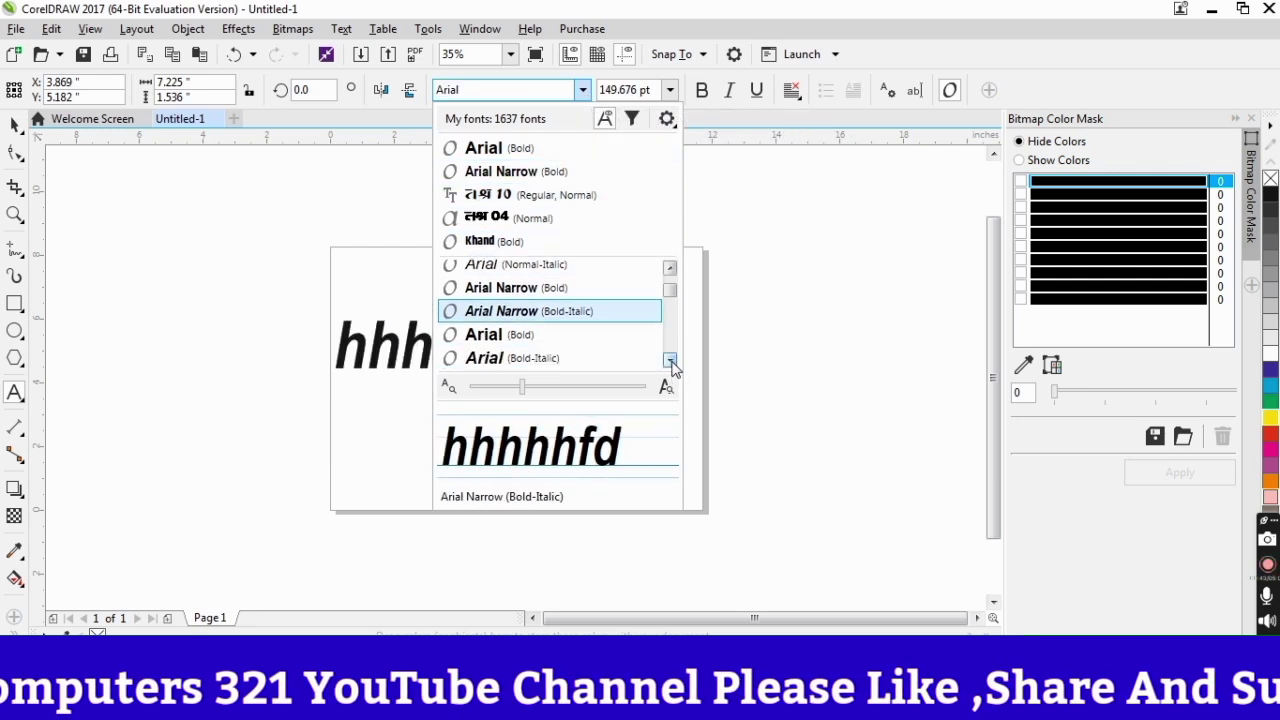
{"action": "left_click", "coordinate": [543, 317]}
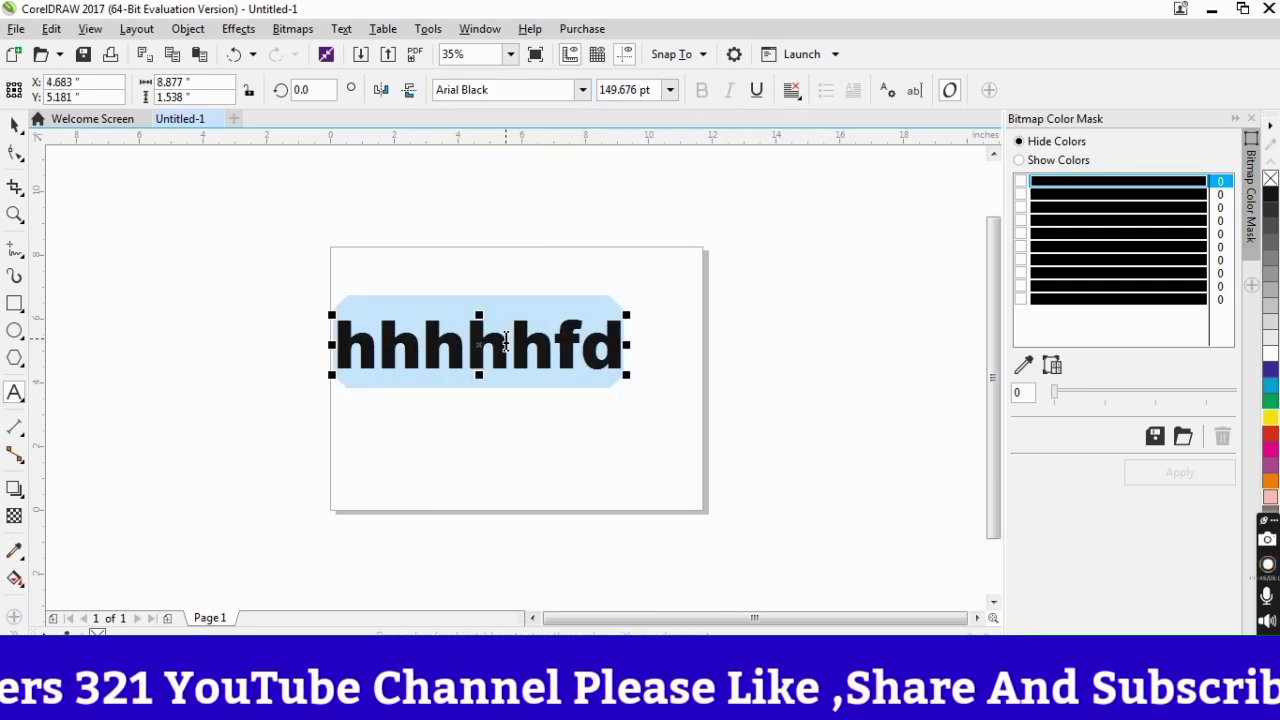
- Retype the placeholder as 'AYODHYA PUBLIC SCHOOL', condensing it horizontally onto the page
{"action": "type", "text": "a"}
{"action": "key", "text": "BackSpace"}
{"action": "type", "text": "AYO"}
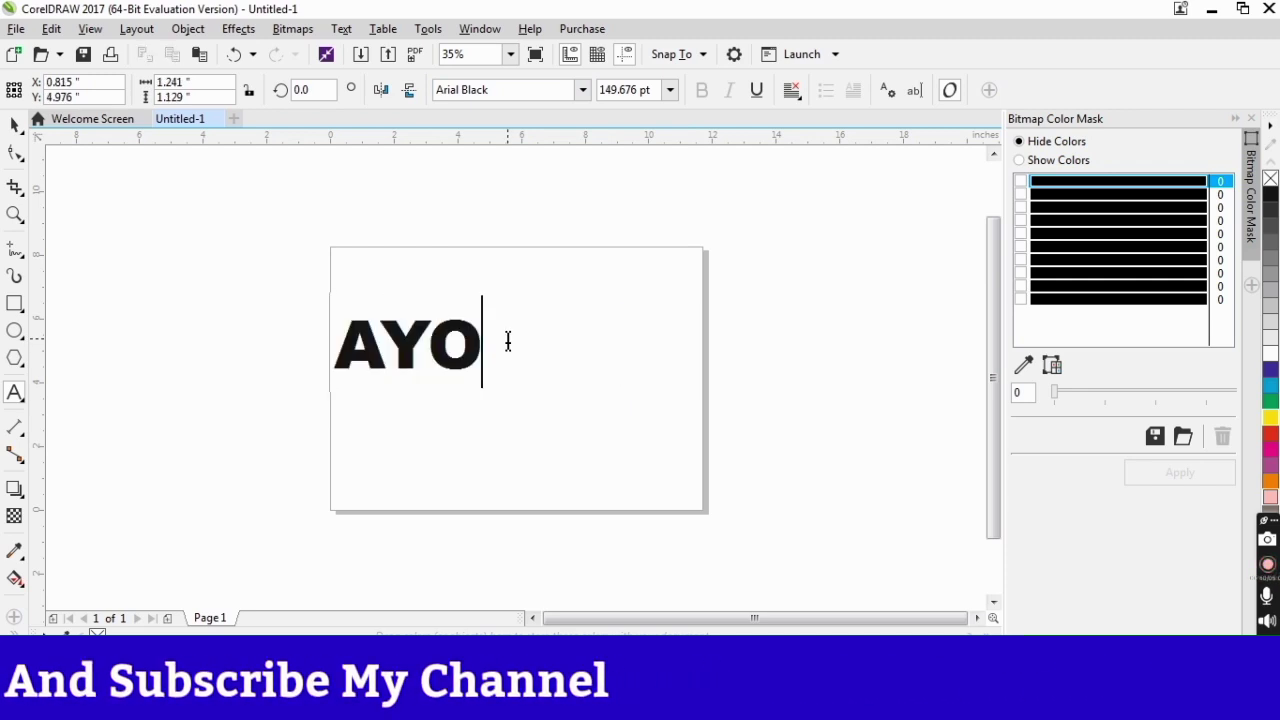
{"action": "type", "text": "DHYA PUBL"}
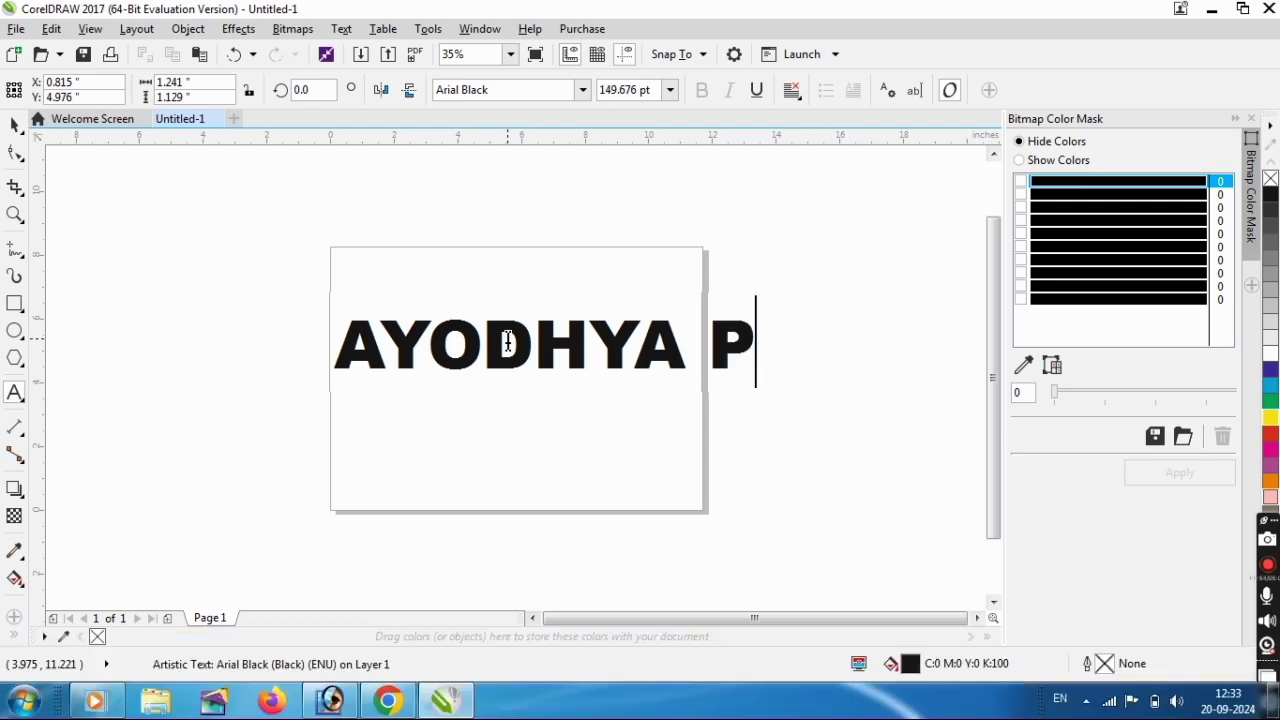
{"action": "type", "text": "IC"}
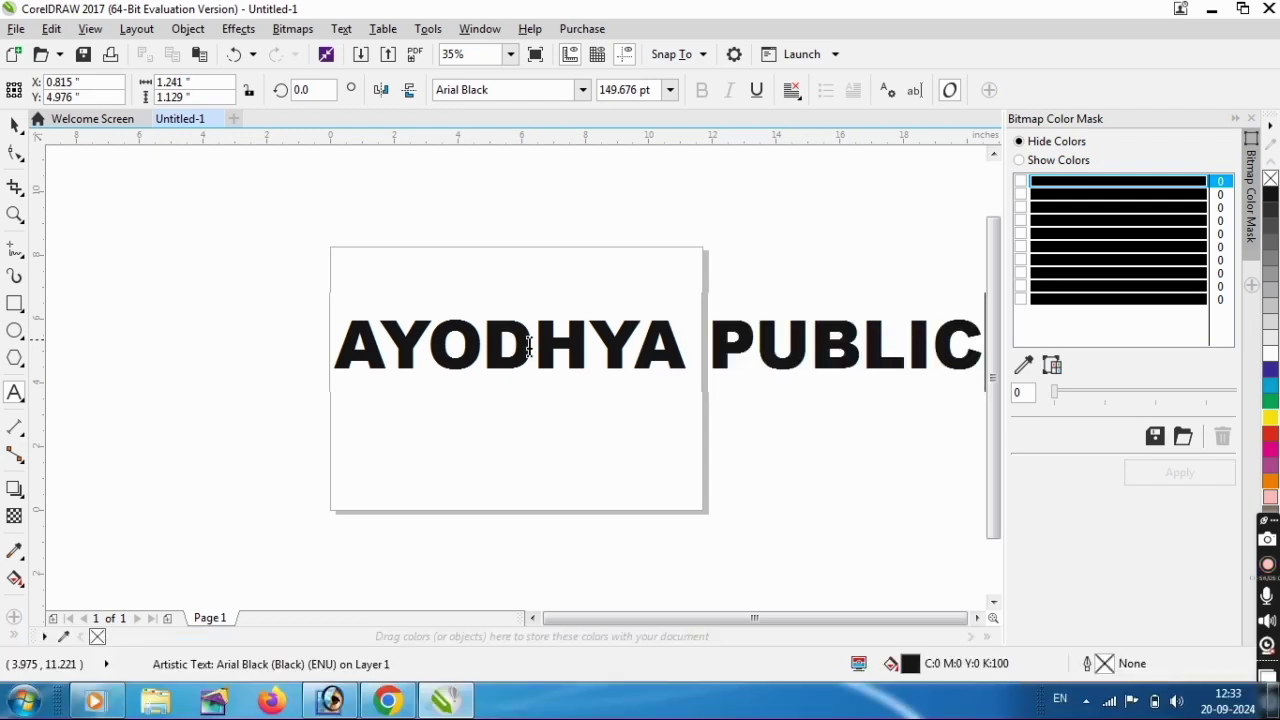
{"action": "left_click_drag", "start_coordinate": [327, 347], "coordinate": [519, 371]}
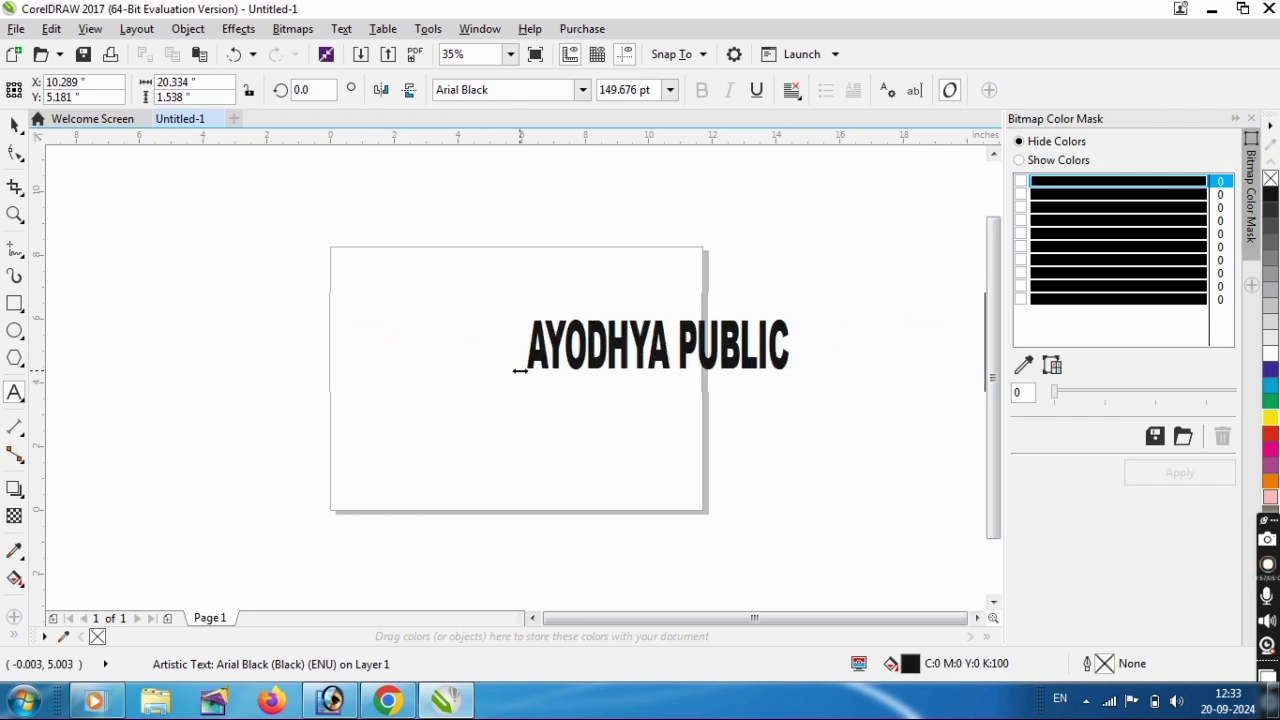
{"action": "left_click_drag", "start_coordinate": [660, 350], "coordinate": [481, 352]}
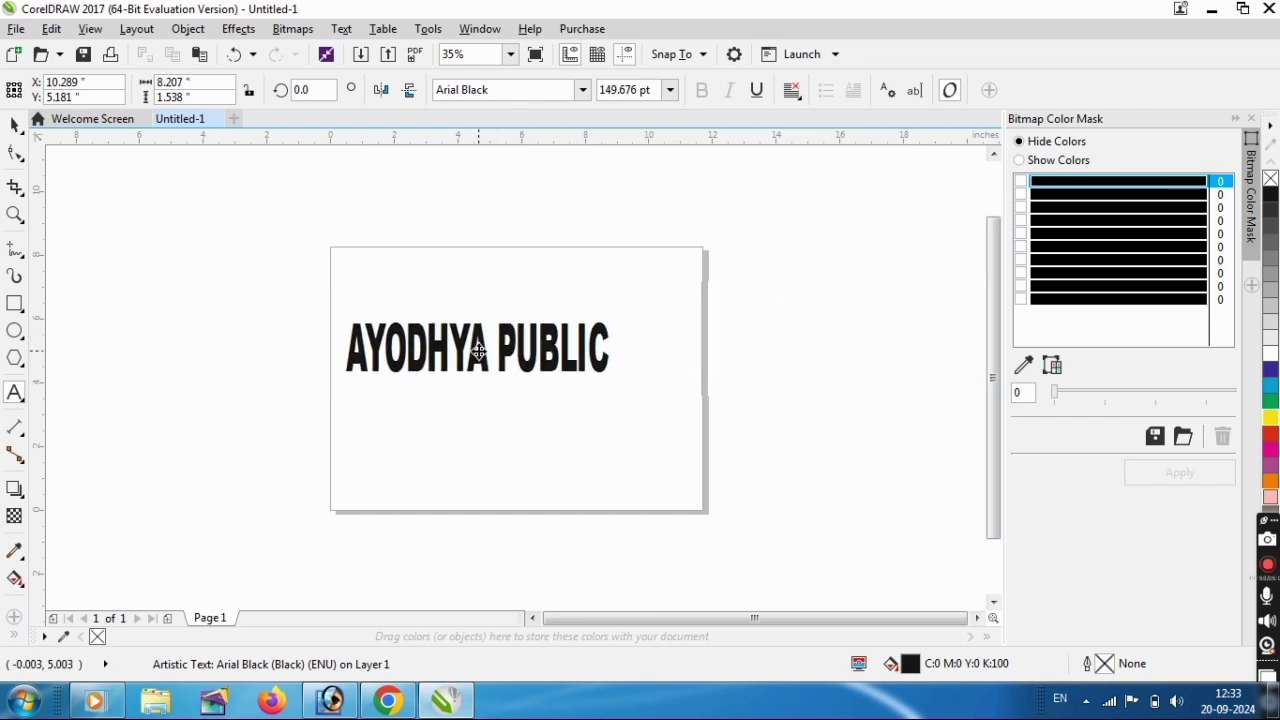
{"action": "left_click_drag", "start_coordinate": [614, 347], "coordinate": [664, 348]}
{"action": "left_click", "coordinate": [659, 352]}
{"action": "type", "text": "SCH"}
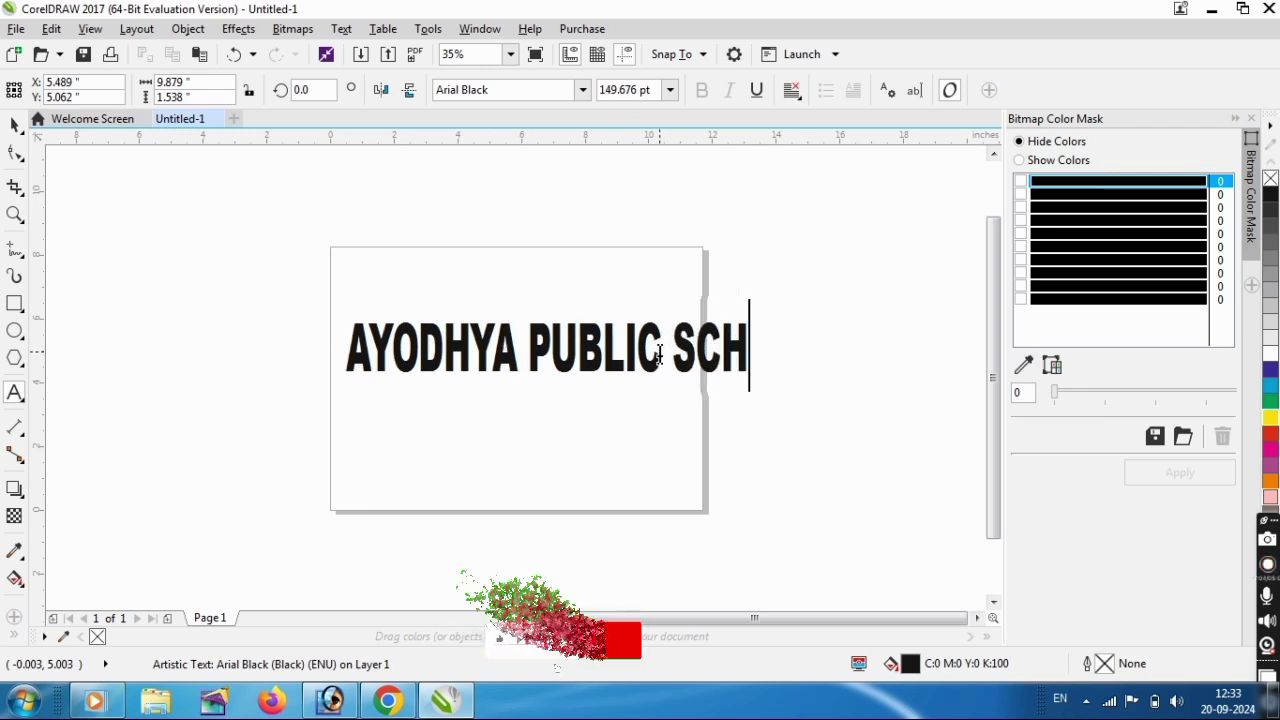
{"action": "type", "text": "OOL"}
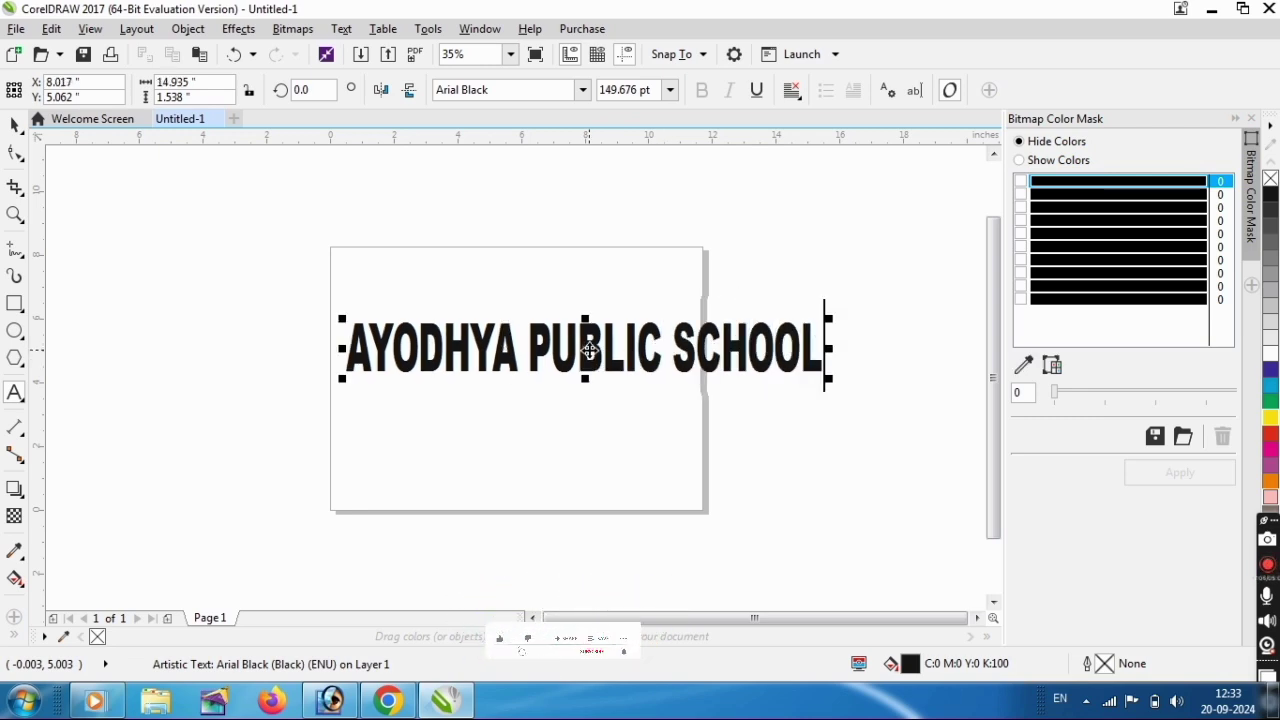
- Scale the heading to 99.708 pt so it fits across the page top, then deselect it
{"action": "left_click_drag", "start_coordinate": [590, 350], "coordinate": [529, 328]}
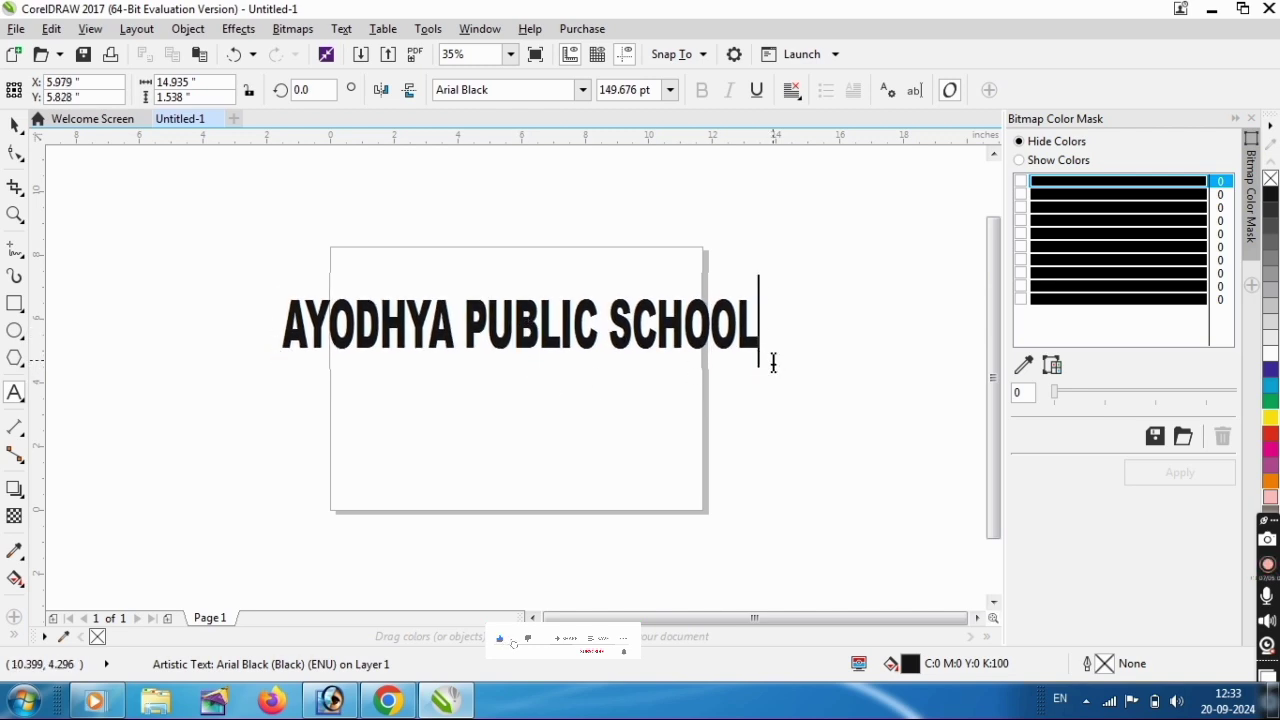
{"action": "left_click_drag", "start_coordinate": [773, 362], "coordinate": [711, 351]}
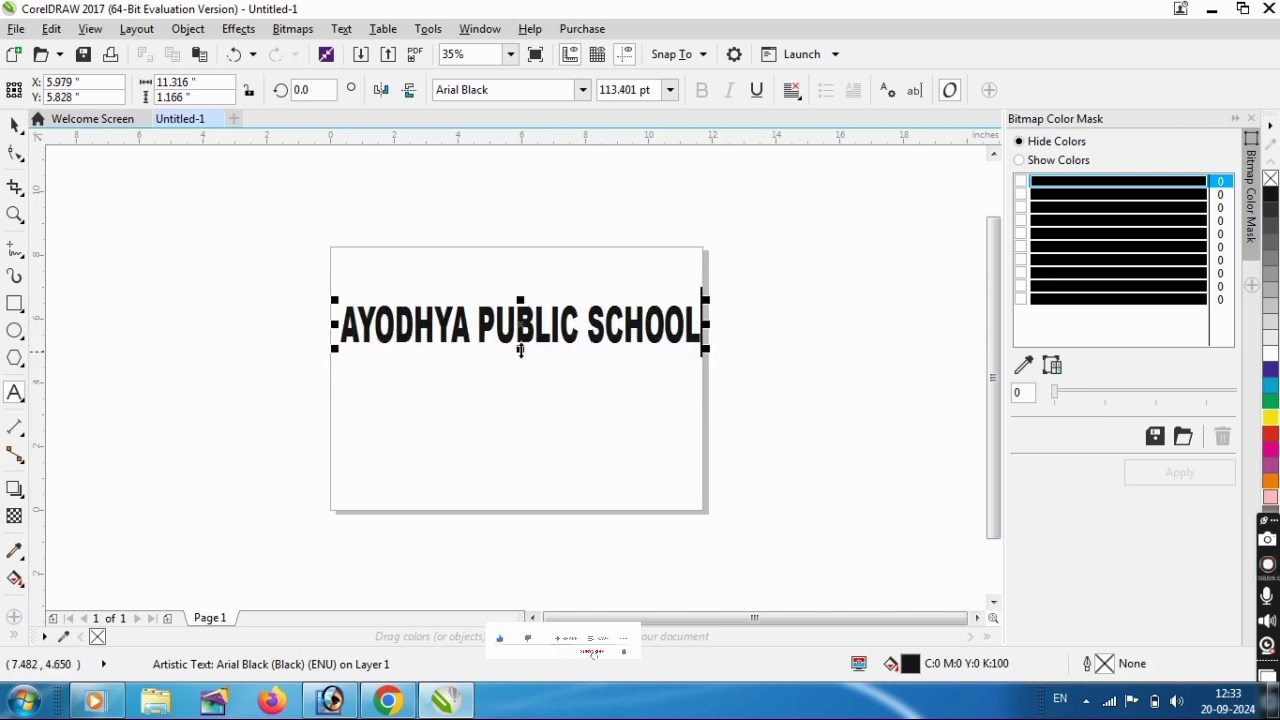
{"action": "left_click_drag", "start_coordinate": [522, 347], "coordinate": [515, 303]}
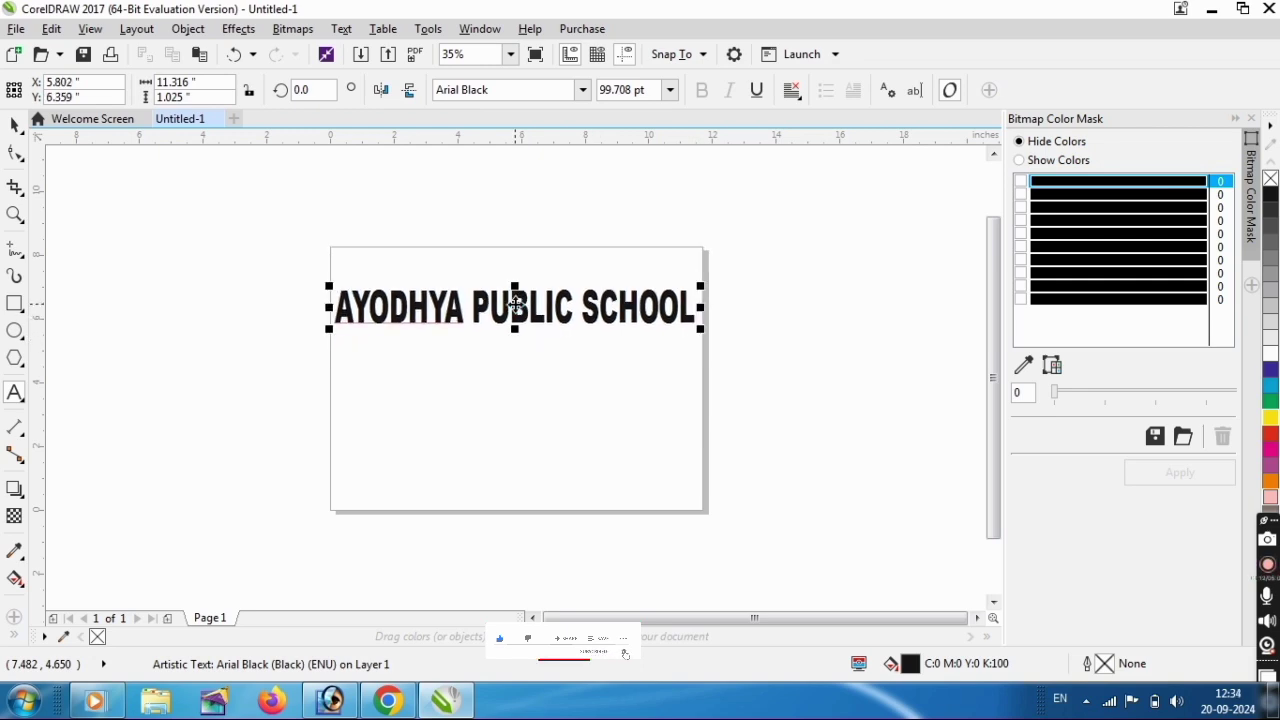
{"action": "left_click", "coordinate": [14, 124]}
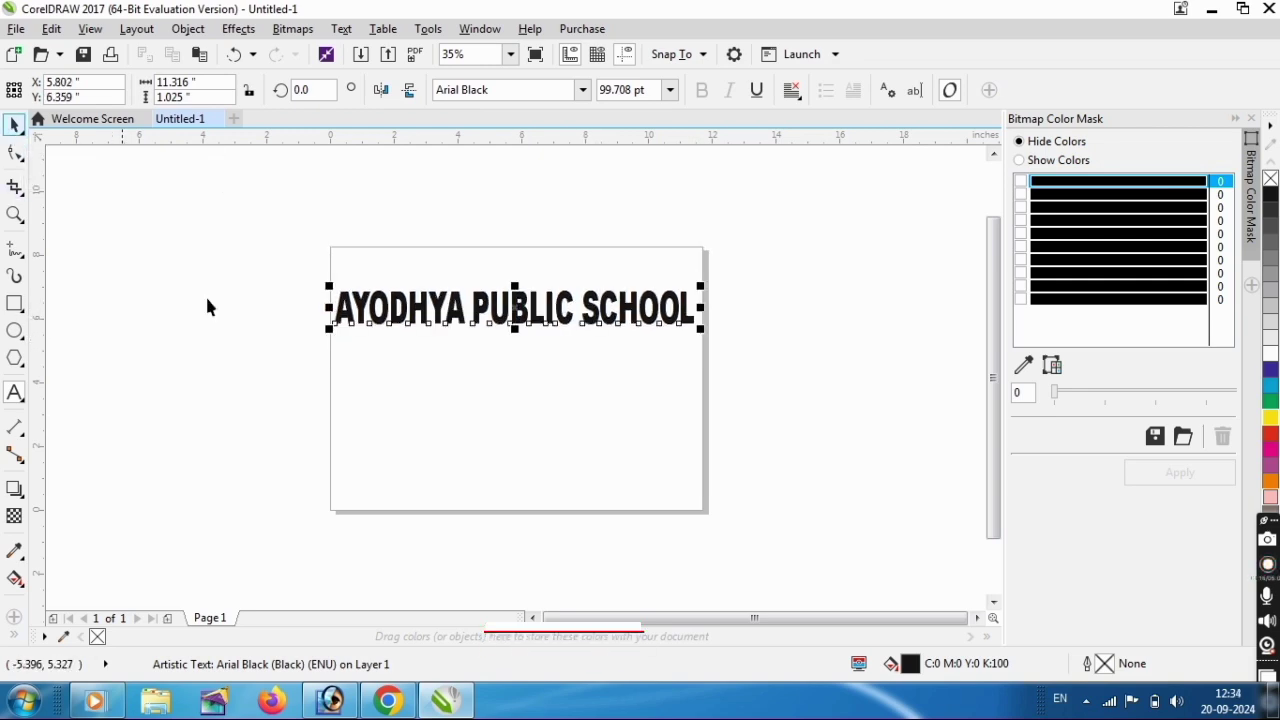
{"action": "left_click", "coordinate": [479, 405]}
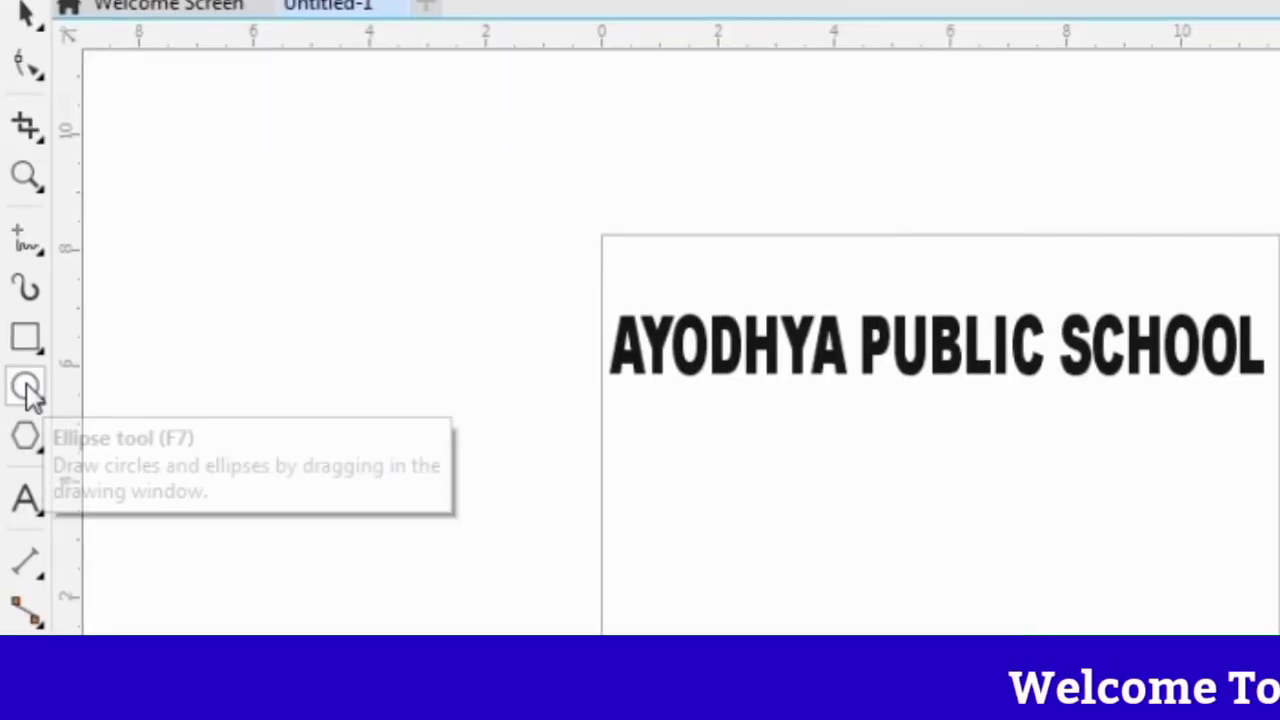
- Draw an 11.551" by 5.225" ellipse with its top just under the heading
{"action": "left_click", "coordinate": [15, 331]}
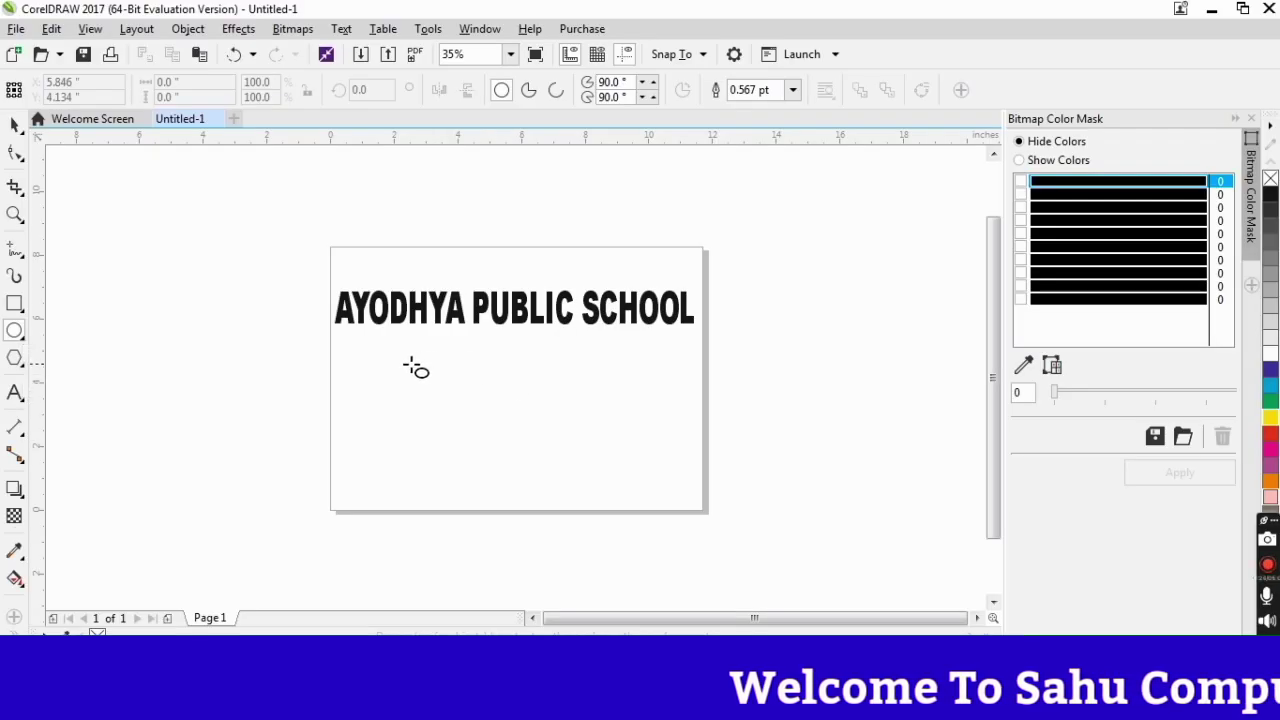
{"action": "left_click_drag", "start_coordinate": [361, 344], "coordinate": [575, 422]}
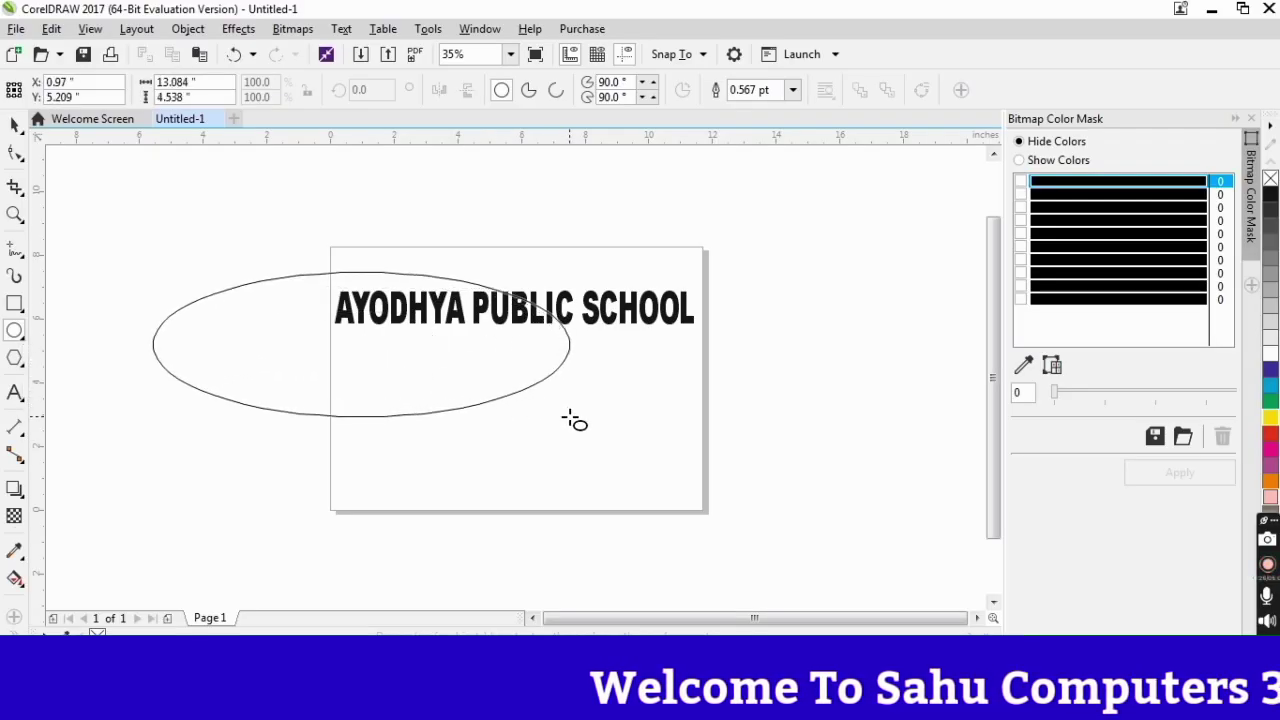
{"action": "mouse_move", "coordinate": [361, 344]}
{"action": "left_mouse_down"}
{"action": "mouse_move", "coordinate": [511, 429]}
{"action": "mouse_move", "coordinate": [511, 404]}
{"action": "left_mouse_up"}
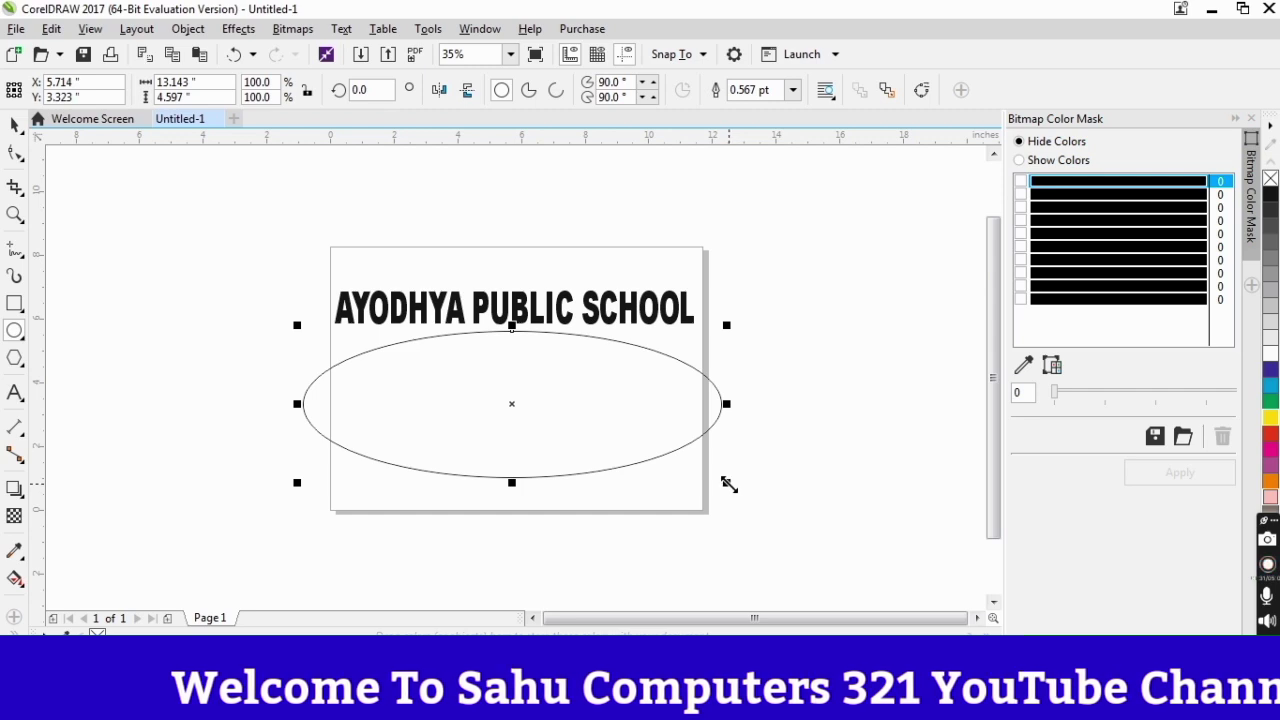
{"action": "left_click_drag", "start_coordinate": [729, 484], "coordinate": [689, 475]}
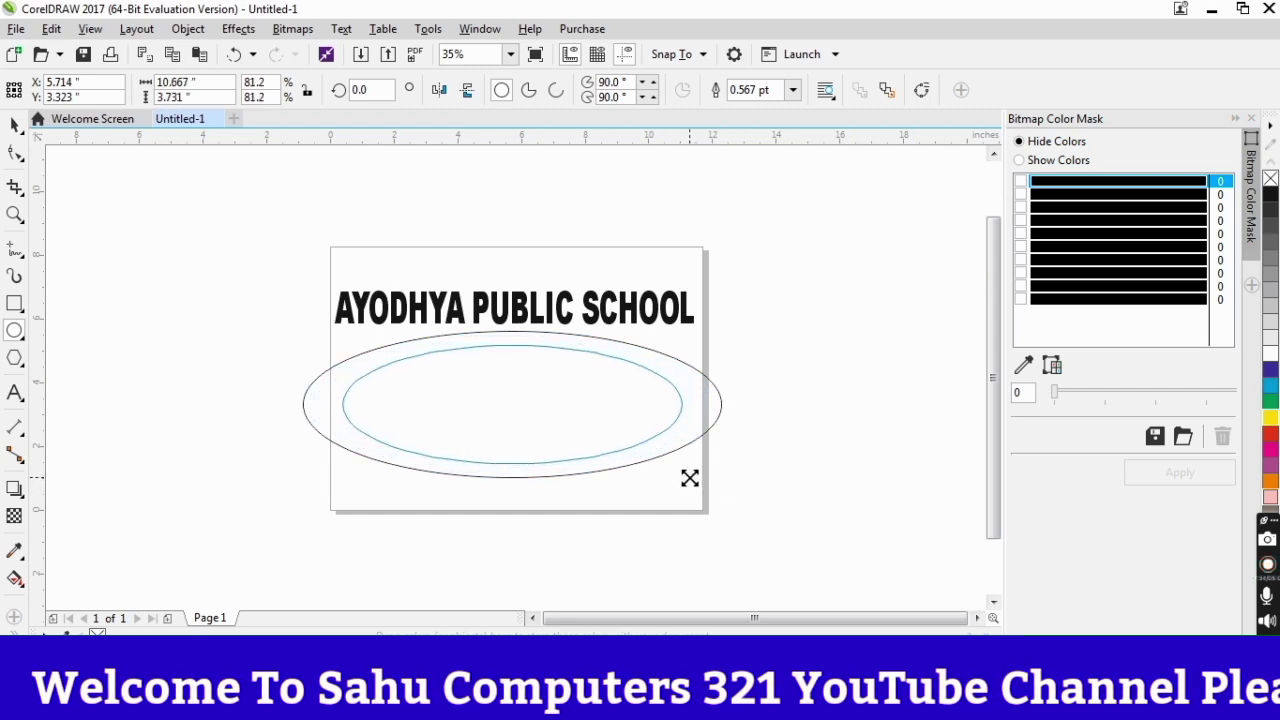
{"action": "left_click_drag", "start_coordinate": [515, 466], "coordinate": [513, 513]}
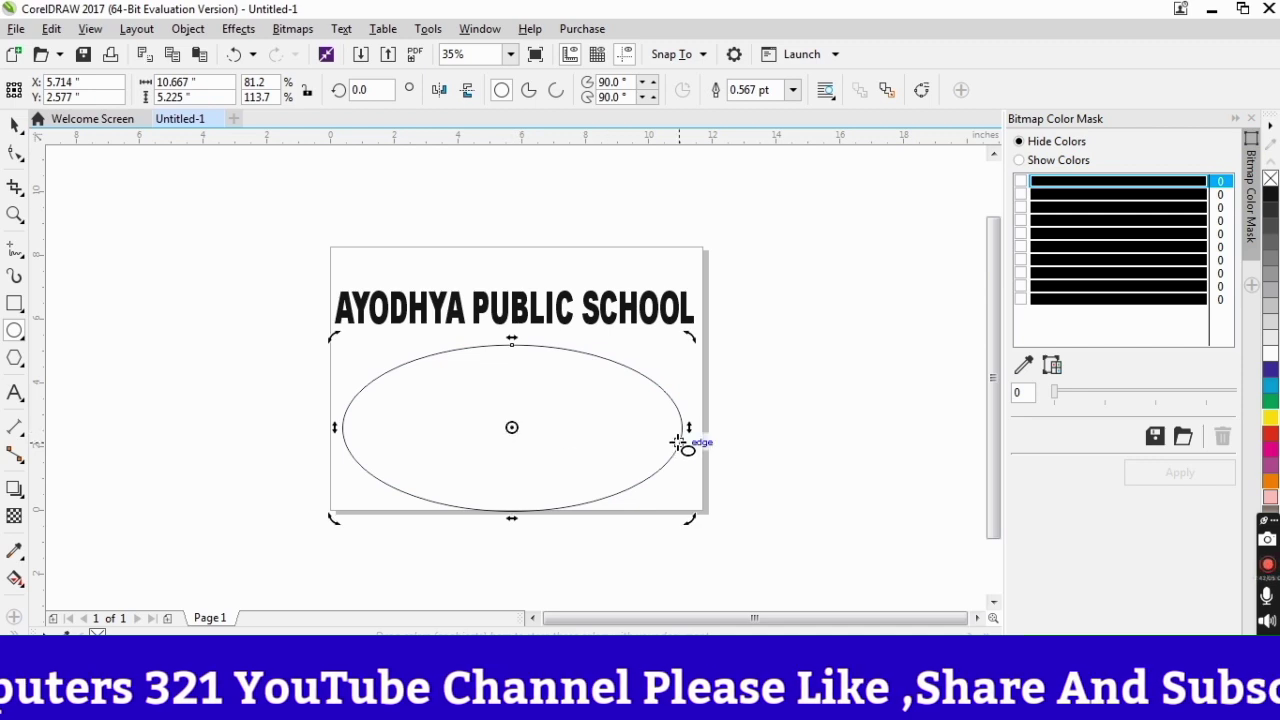
{"action": "left_click_drag", "start_coordinate": [688, 428], "coordinate": [697, 428]}
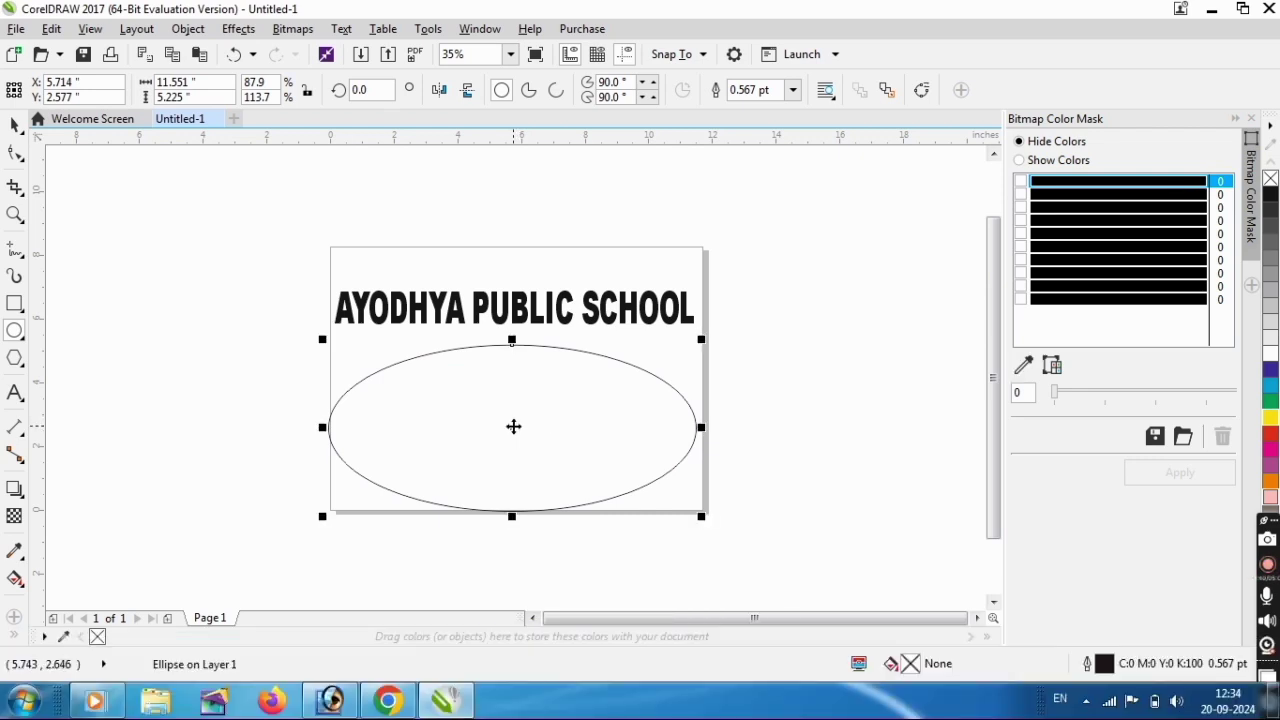
{"action": "left_click_drag", "start_coordinate": [513, 426], "coordinate": [514, 414]}
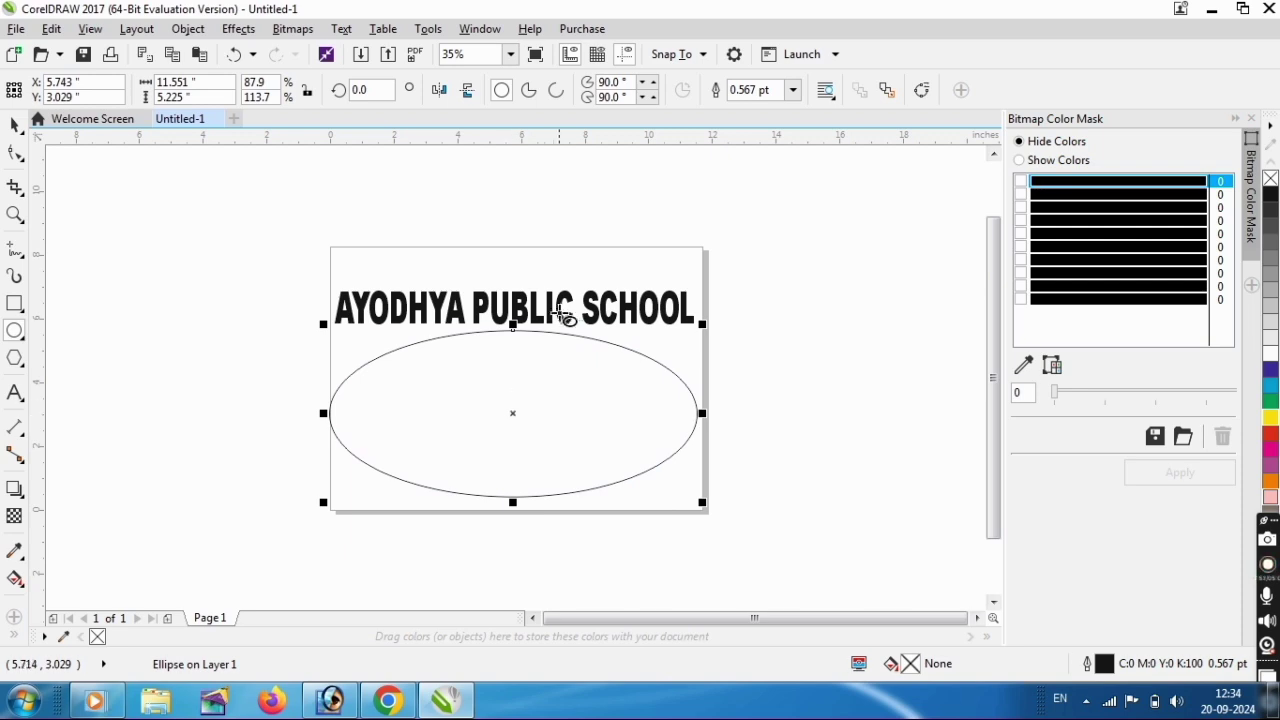
{"action": "left_click", "coordinate": [15, 126]}
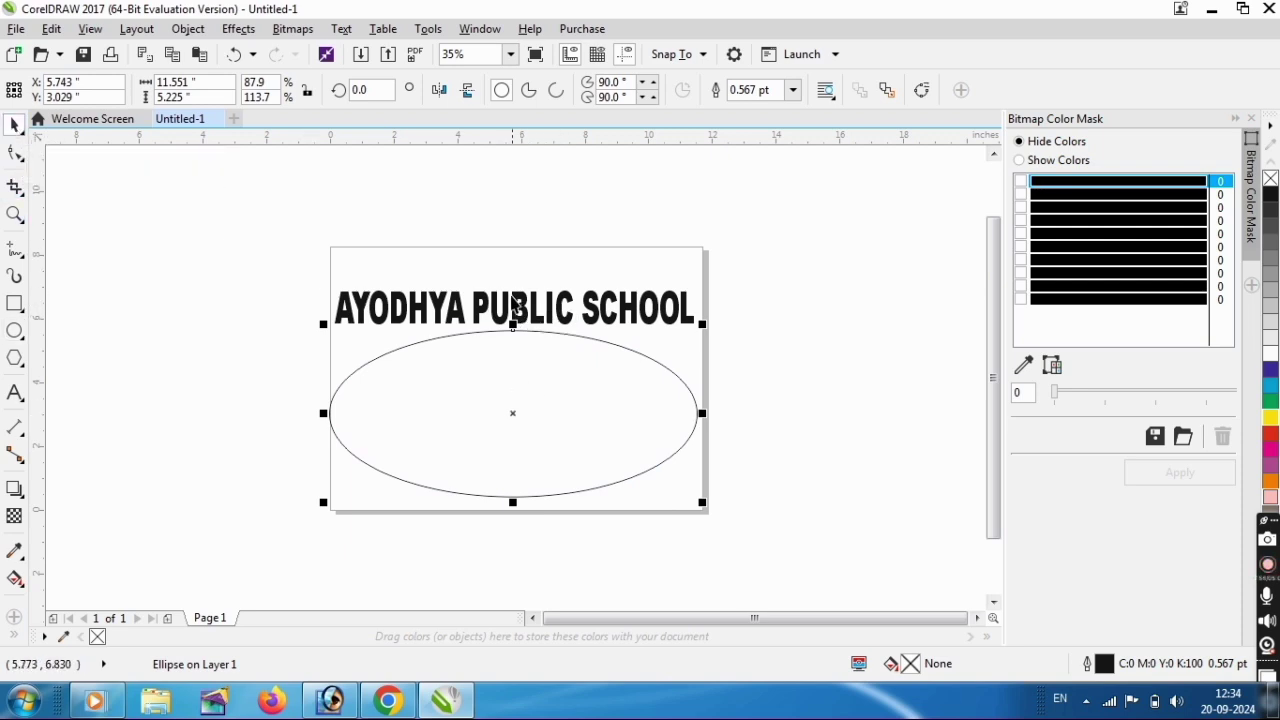
- Select the heading and start Text > Fit Text to Path, previewing along the ellipse's top
{"action": "left_click", "coordinate": [517, 300]}
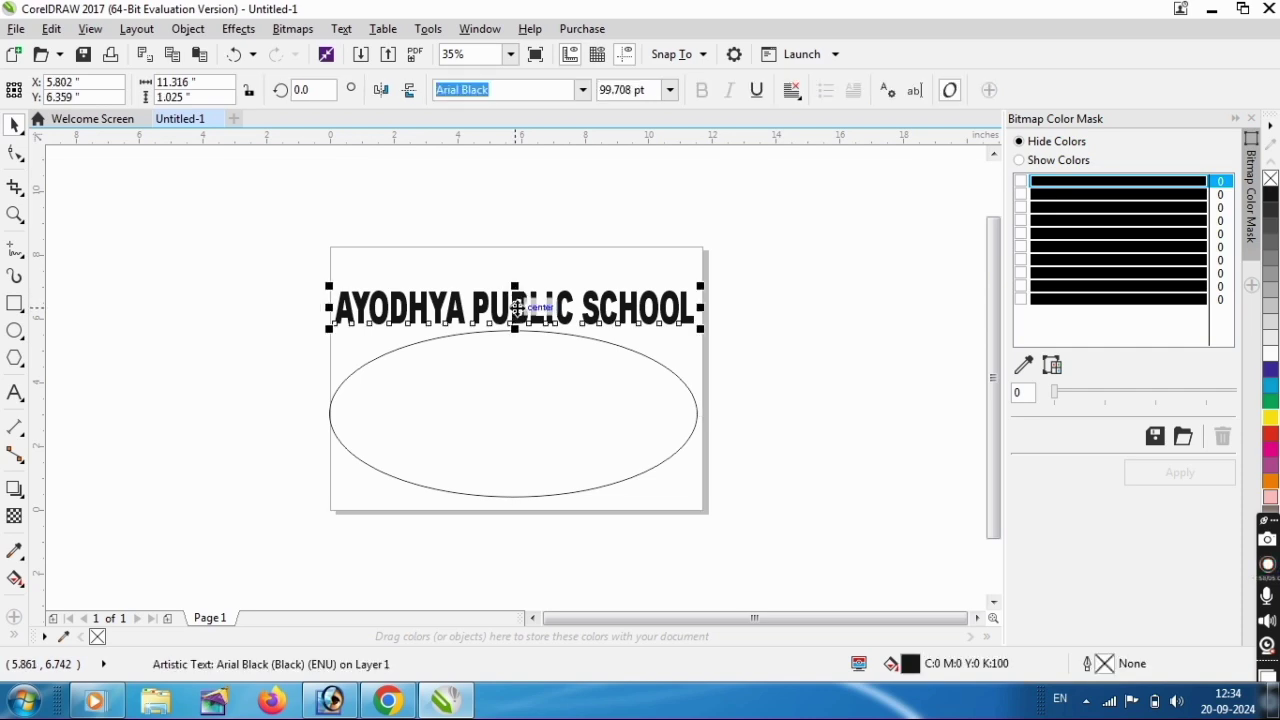
{"action": "left_click", "coordinate": [341, 29]}
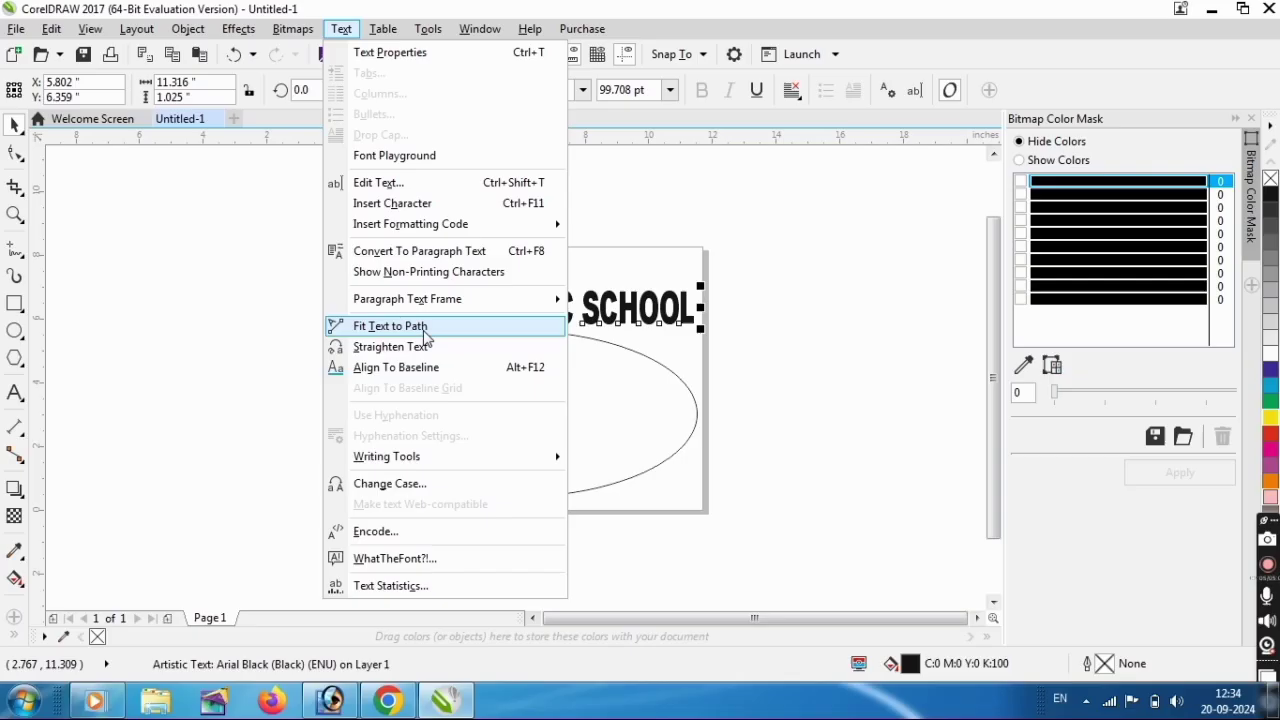
{"action": "left_click", "coordinate": [424, 333]}
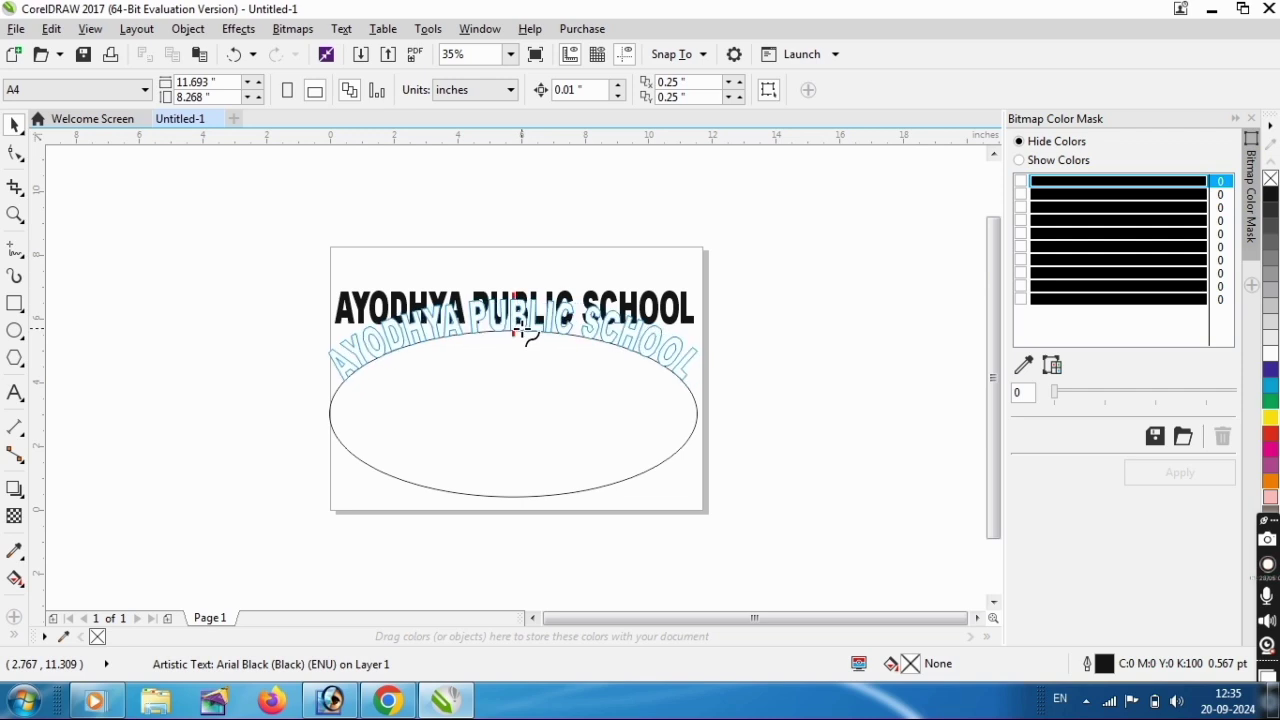
- Fit the heading along the ellipse's top and stretch the group to 5.927" tall
{"action": "left_click", "coordinate": [522, 333]}
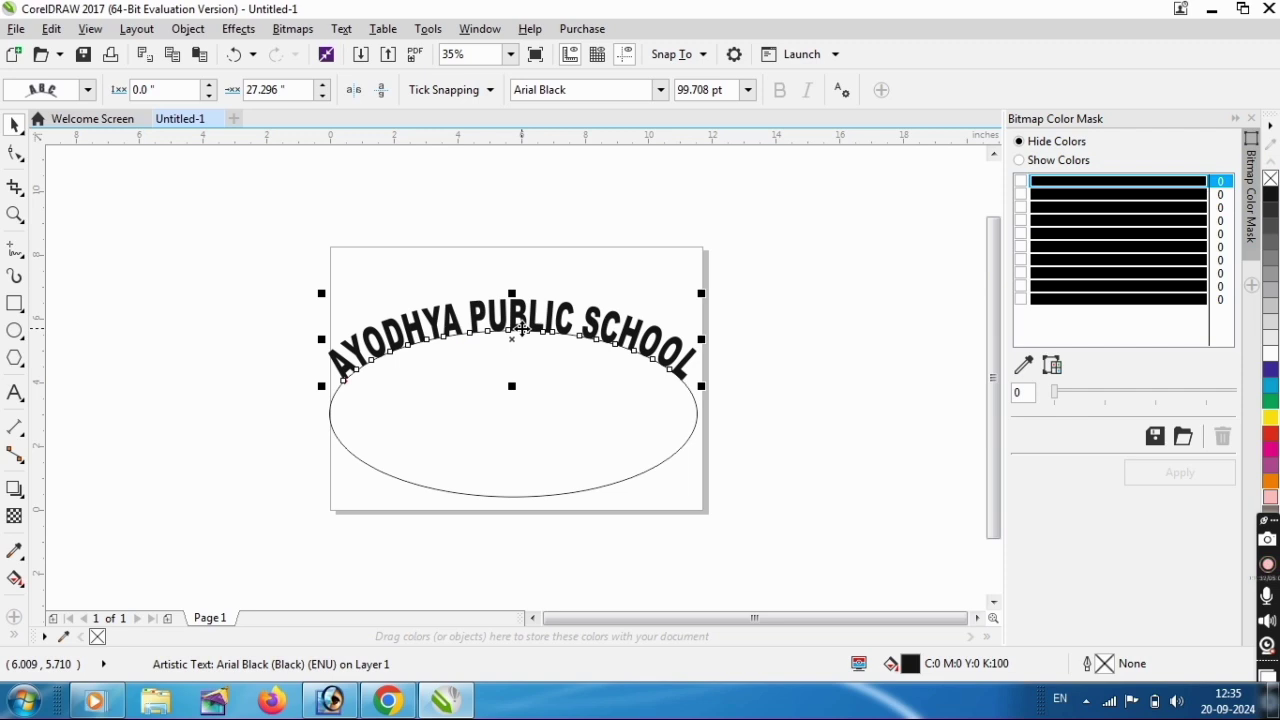
{"action": "left_click", "coordinate": [513, 498]}
{"action": "mouse_move", "coordinate": [515, 508]}
{"action": "left_mouse_down"}
{"action": "mouse_move", "coordinate": [512, 547]}
{"action": "mouse_move", "coordinate": [512, 522]}
{"action": "left_mouse_up"}
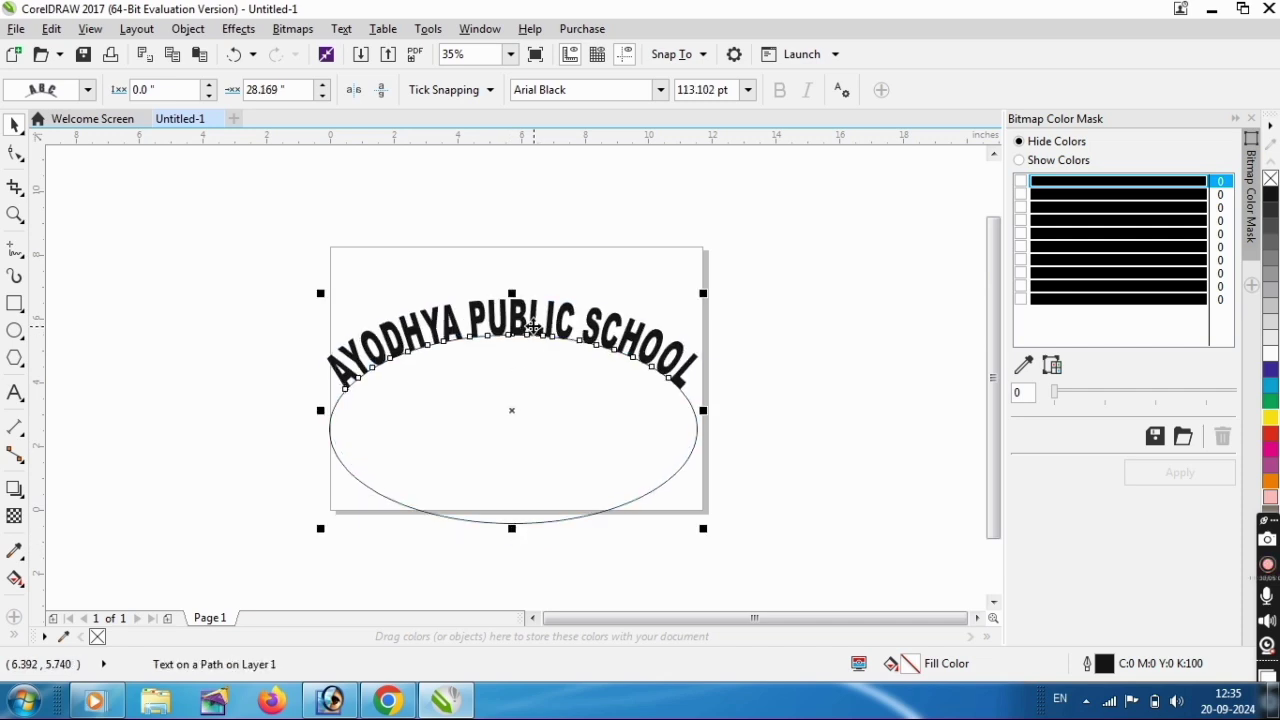
- Move the arched heading and ellipse higher on the page
{"action": "left_click", "coordinate": [541, 469]}
{"action": "mouse_move", "coordinate": [606, 454]}
{"action": "left_mouse_down"}
{"action": "mouse_move", "coordinate": [602, 416]}
{"action": "mouse_move", "coordinate": [603, 431]}
{"action": "left_mouse_up"}
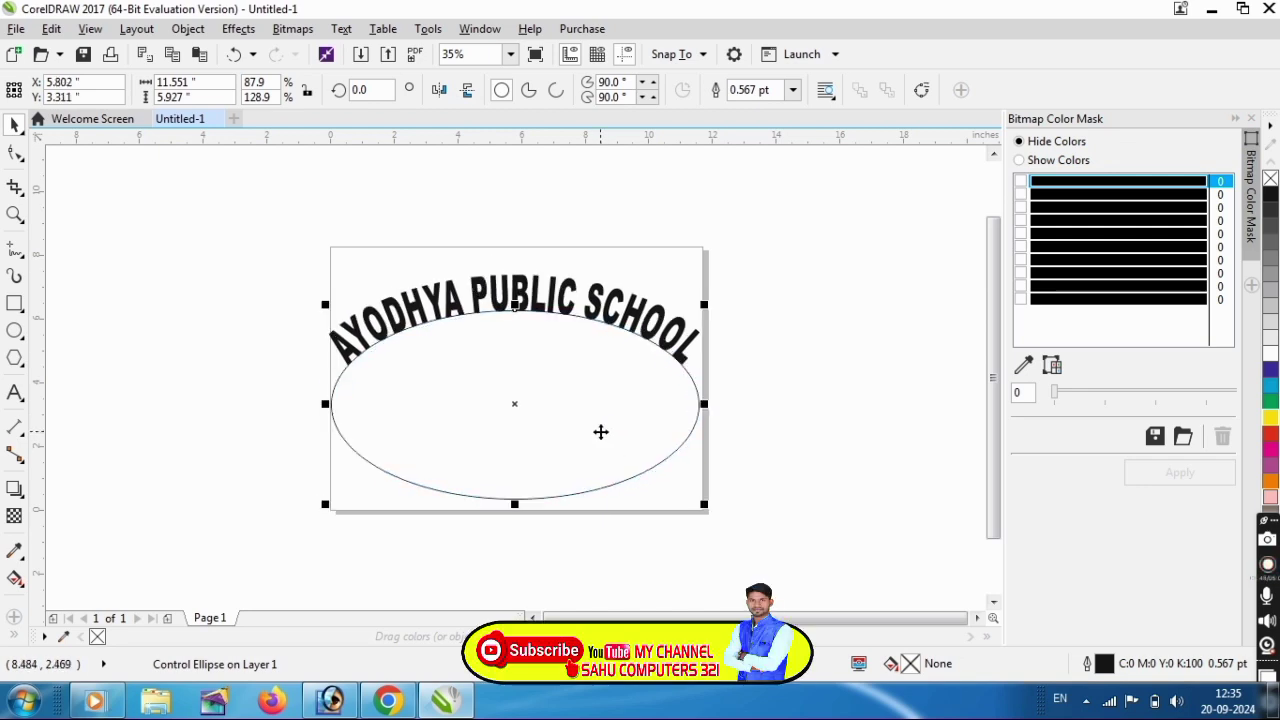
{"action": "left_click", "coordinate": [840, 490]}
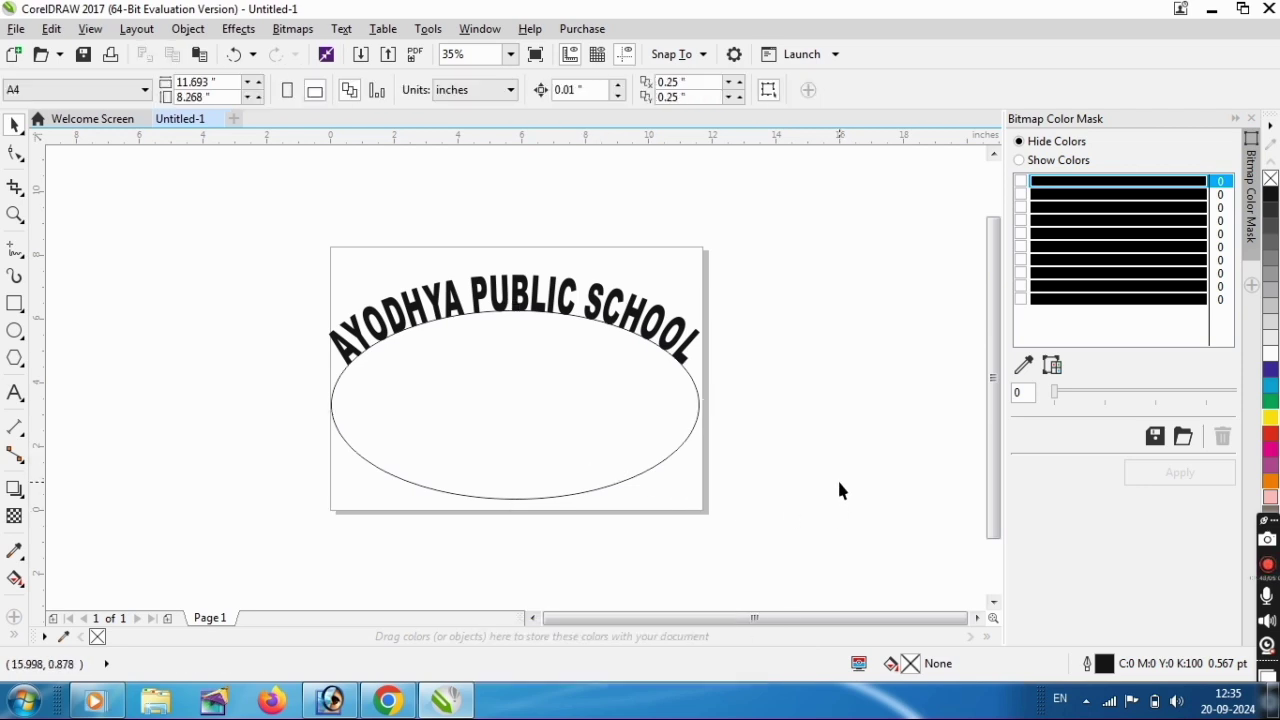
{"action": "left_click", "coordinate": [670, 456]}
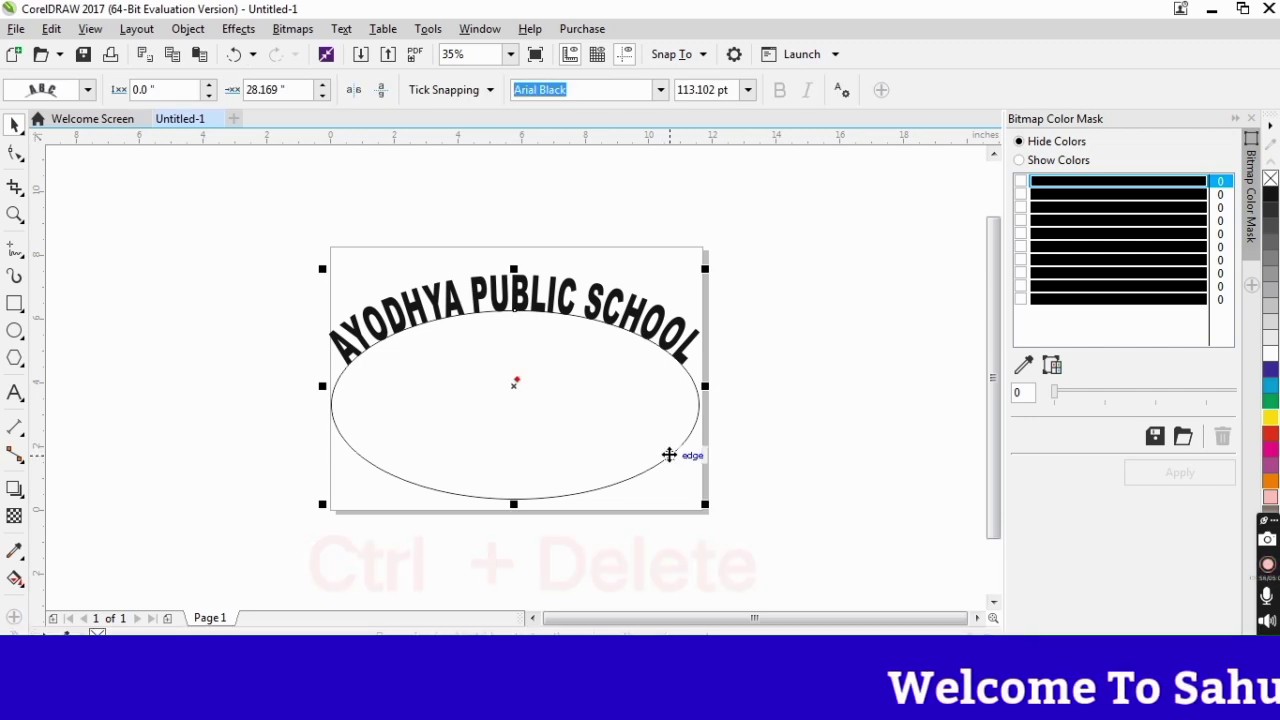
- Delete the ellipse, leaving only the arched heading text
{"action": "left_click", "coordinate": [669, 455], "text": "ctrl"}
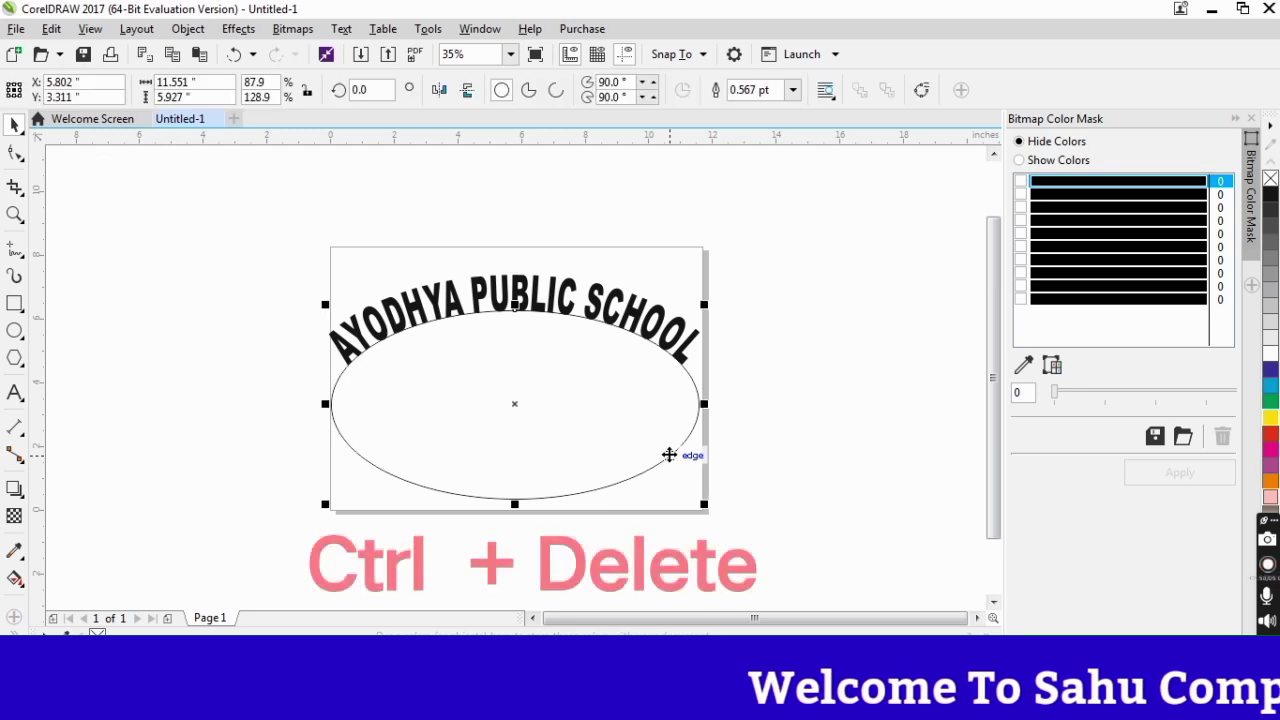
{"action": "key", "text": "Delete"}
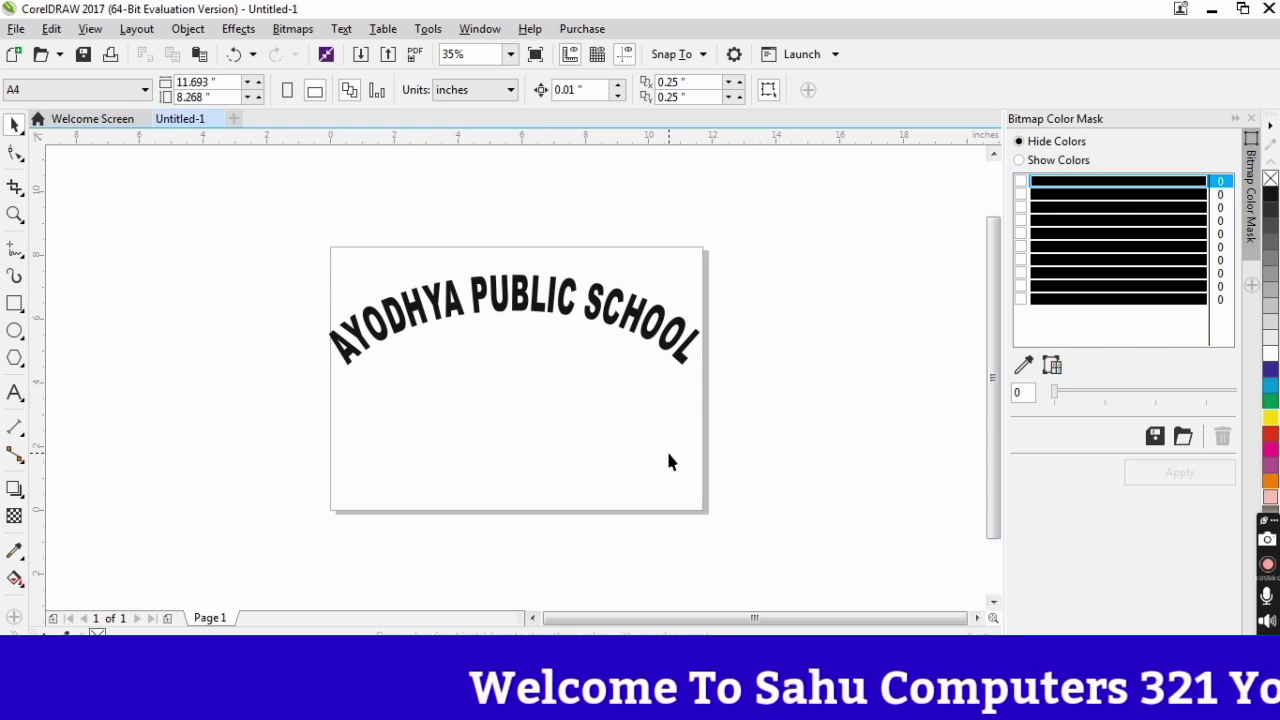
{"action": "left_click", "coordinate": [550, 370]}
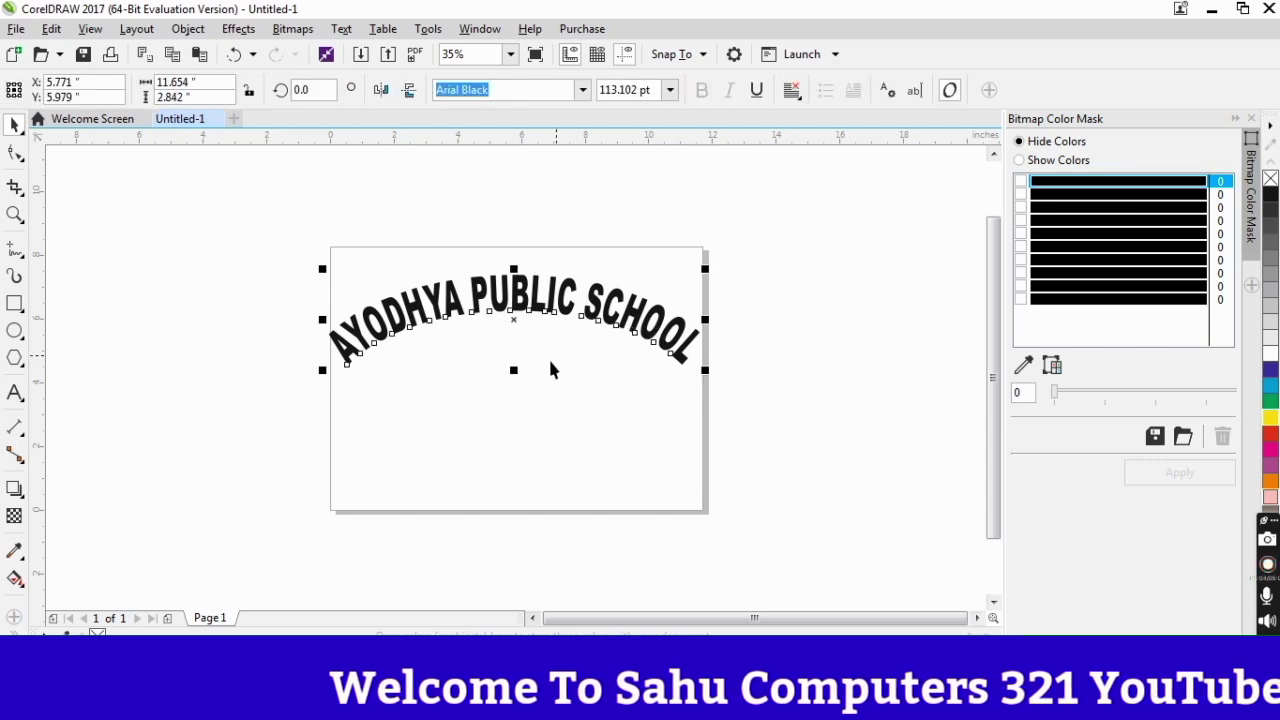
- Resize the arched heading to 144.146 pt, 11.229" wide, in the page's upper half
{"action": "mouse_move", "coordinate": [514, 370]}
{"action": "left_mouse_down"}
{"action": "mouse_move", "coordinate": [521, 436]}
{"action": "mouse_move", "coordinate": [514, 399]}
{"action": "left_mouse_up"}
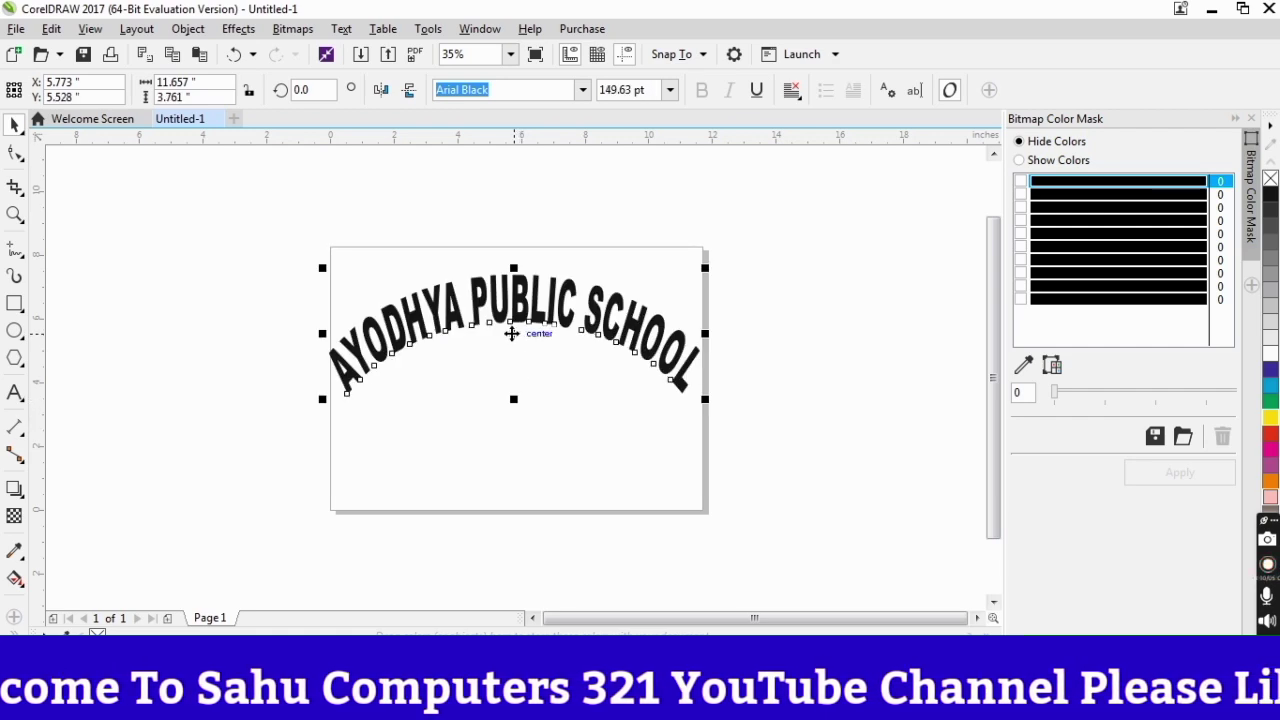
{"action": "left_click_drag", "start_coordinate": [511, 333], "coordinate": [513, 346]}
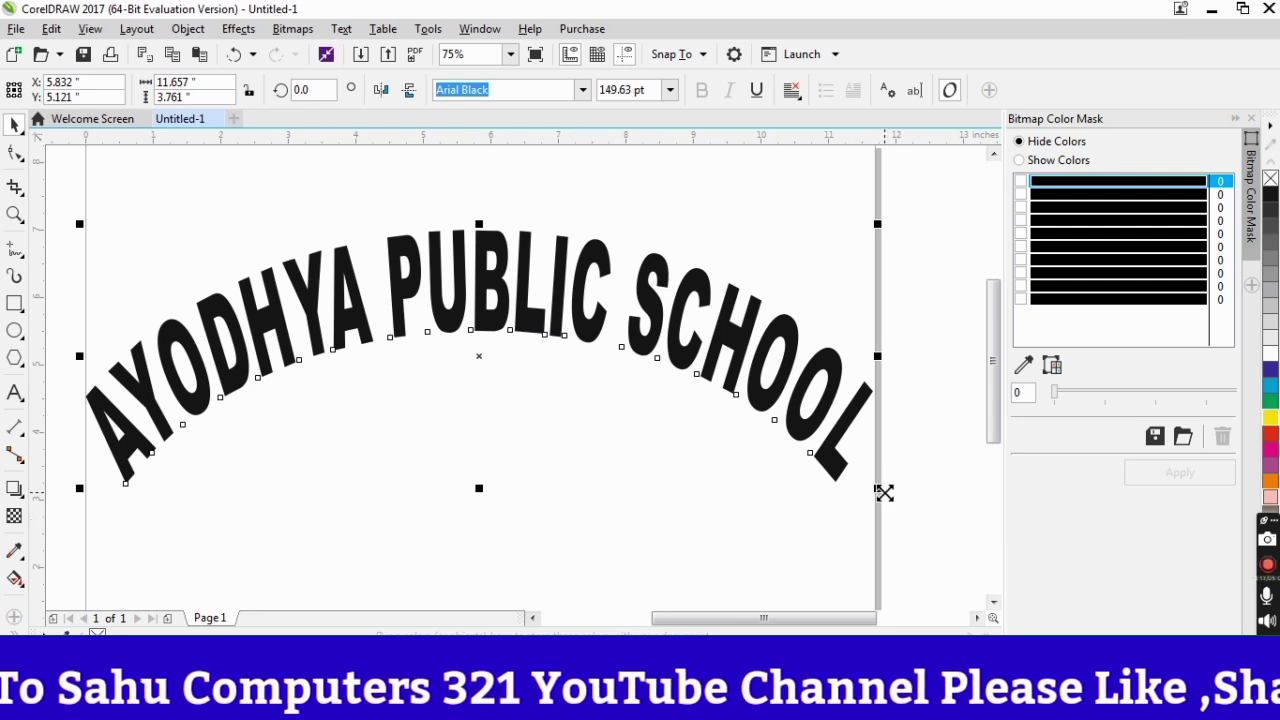
{"action": "left_click_drag", "start_coordinate": [877, 488], "coordinate": [866, 490]}
{"action": "scroll", "coordinate": [643, 441], "scroll_direction": "down", "scroll_amount": 1}
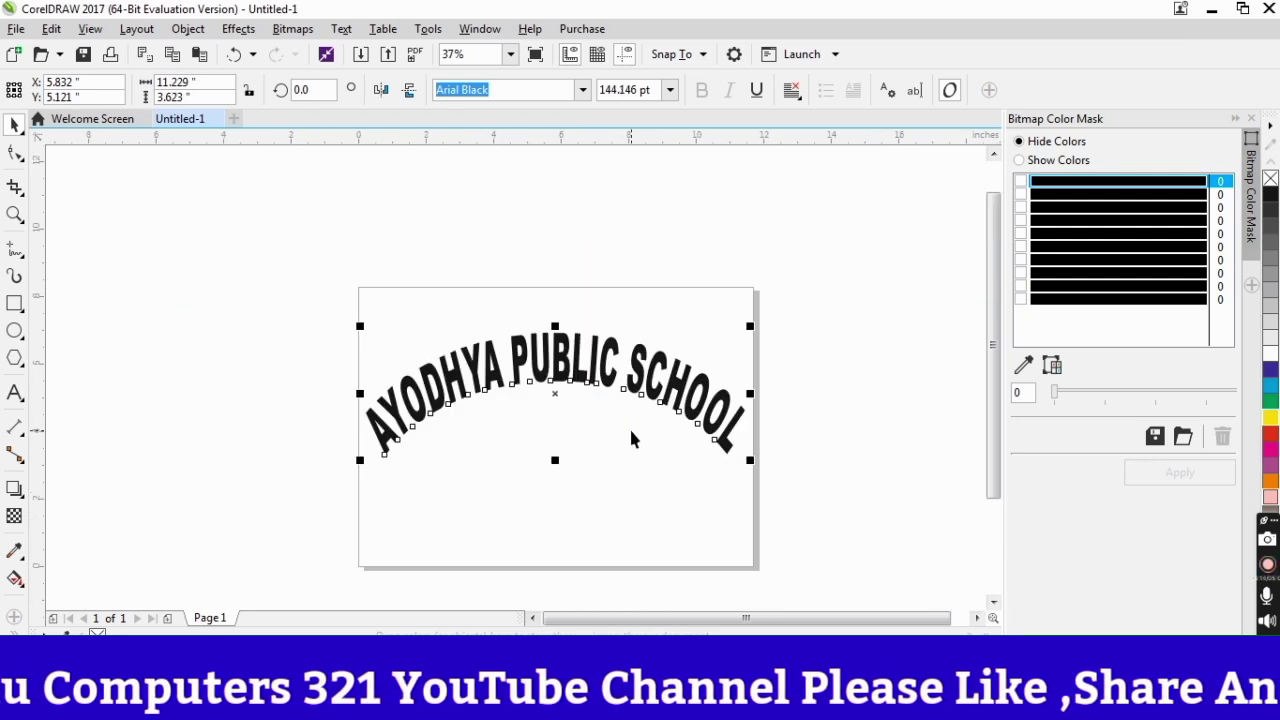
{"action": "left_click_drag", "start_coordinate": [600, 374], "coordinate": [598, 357]}
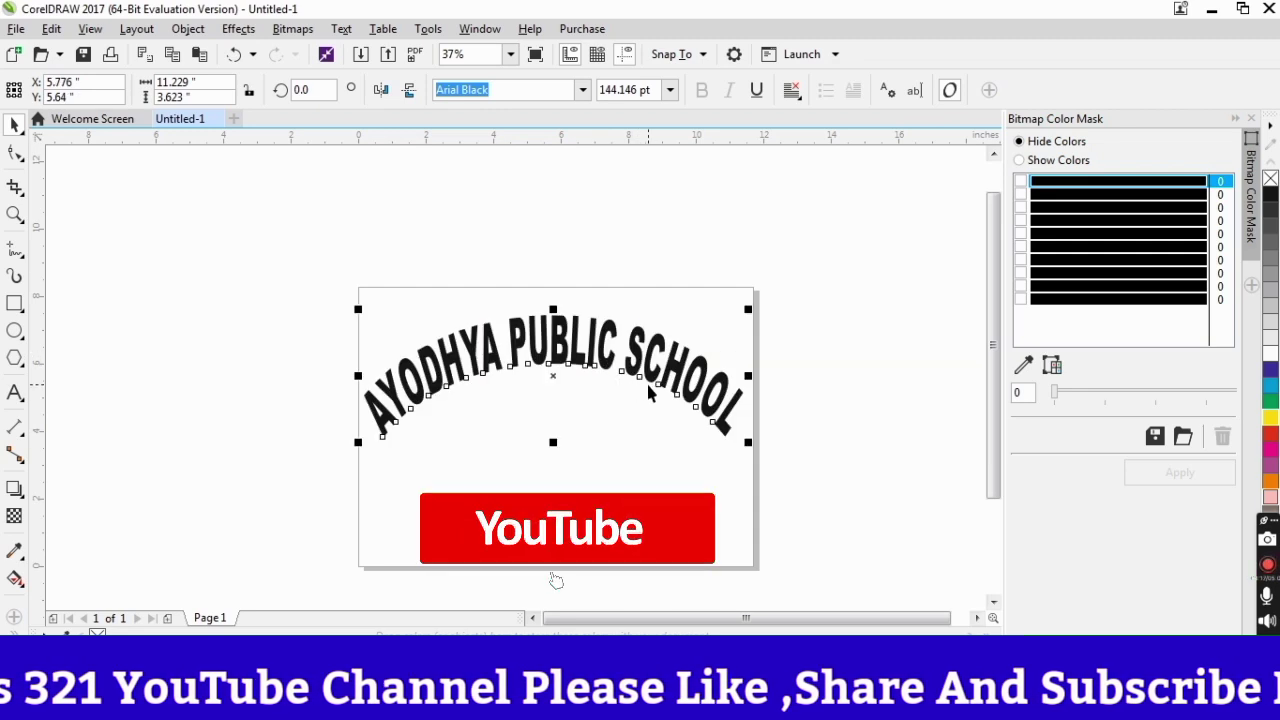
{"action": "left_click", "coordinate": [818, 393]}
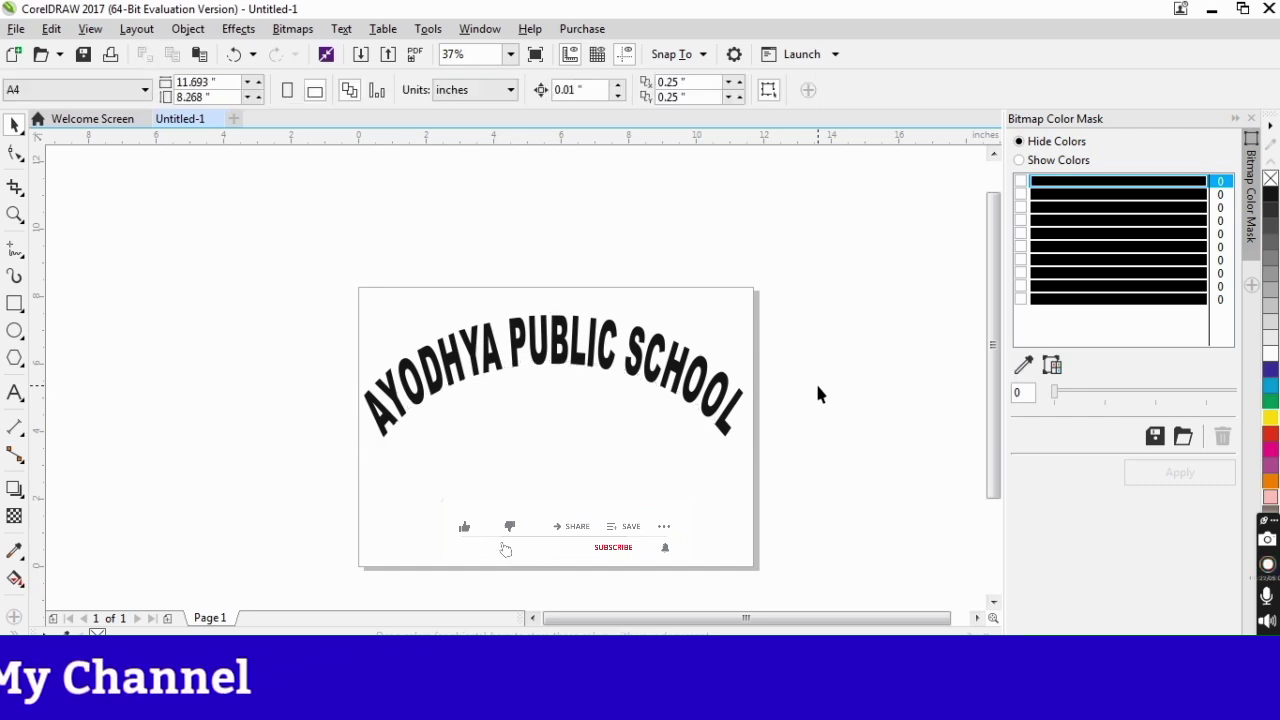